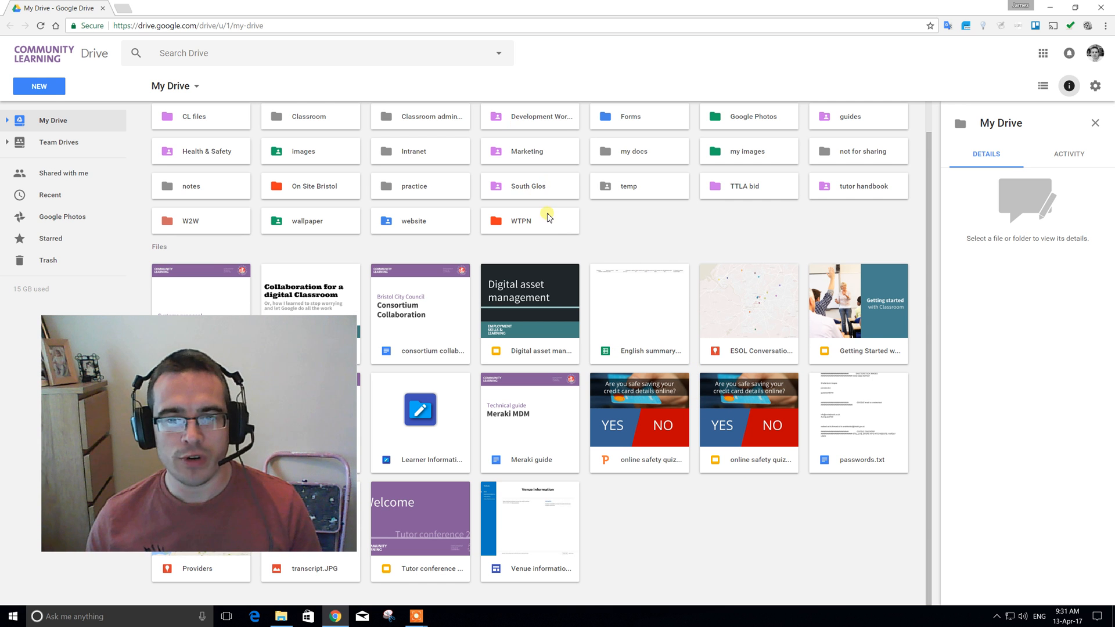
Step: Create a new blank Google Forms form from My Drive
right_click(609, 231)
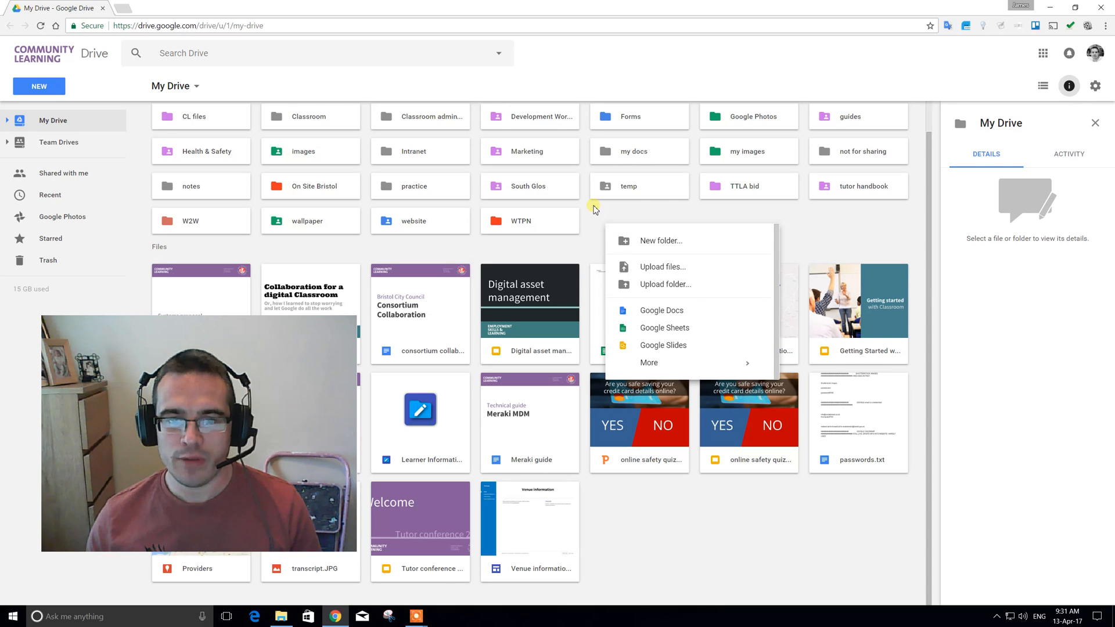
mouse_move(674, 364)
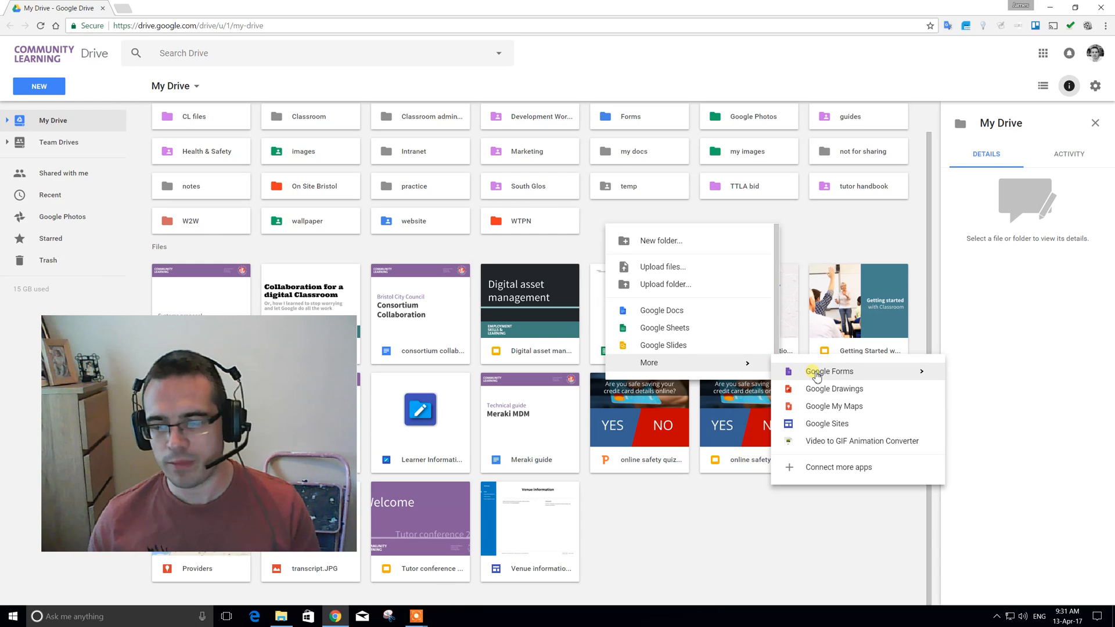
left_click(815, 374)
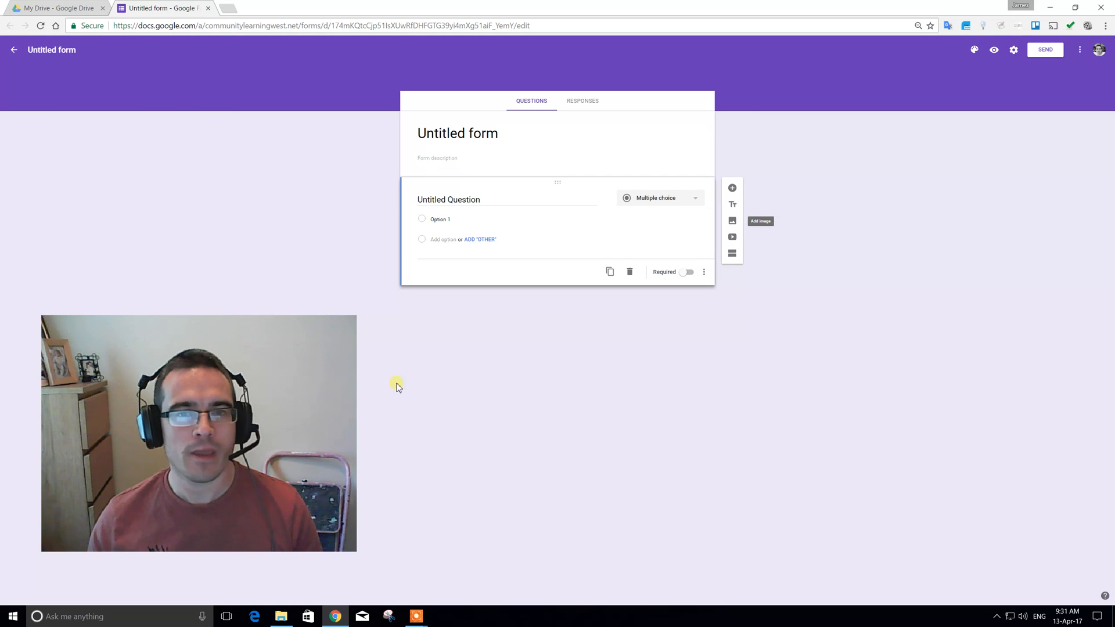
Step: Title the form "IT quiz" and give the form file the same name
left_click(443, 136)
key("BackSpace")
type("IT quiz")
left_click(266, 149)
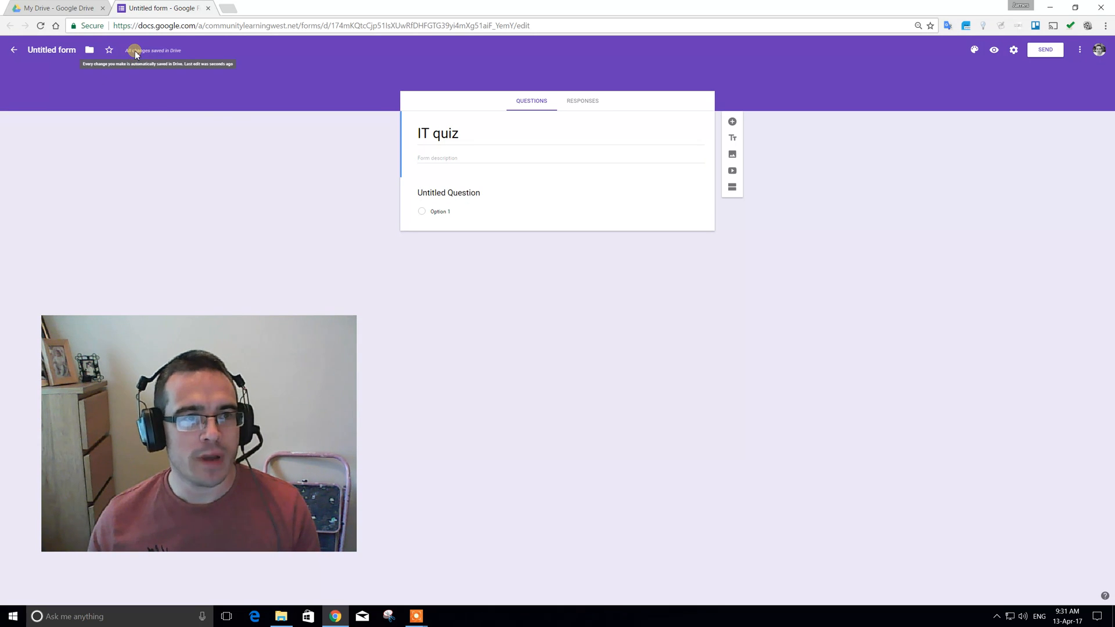
left_click(55, 55)
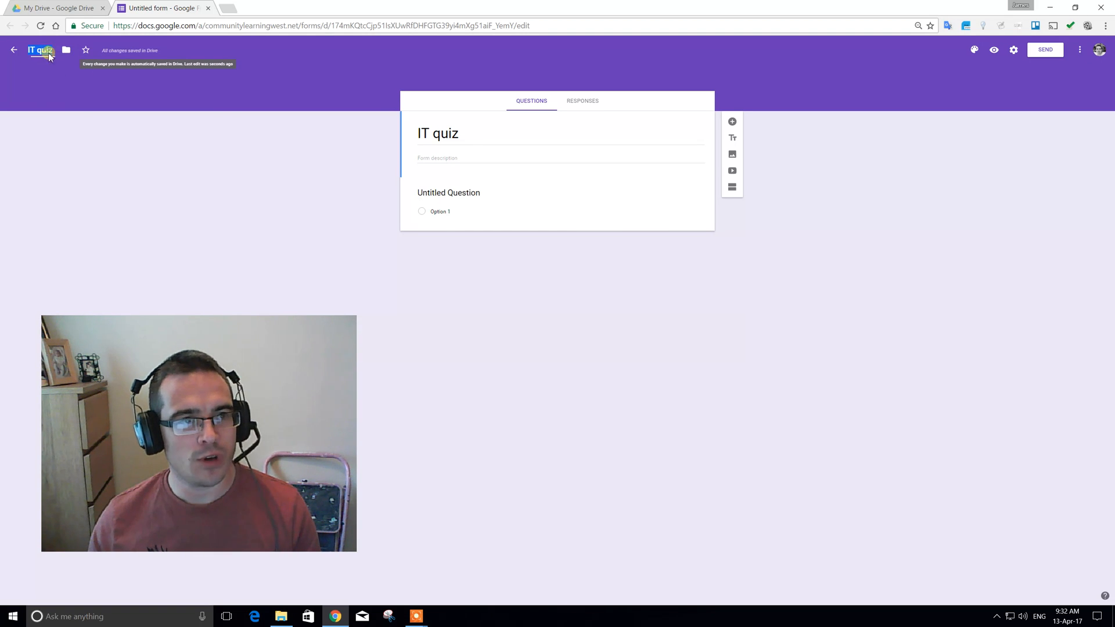
left_click(81, 119)
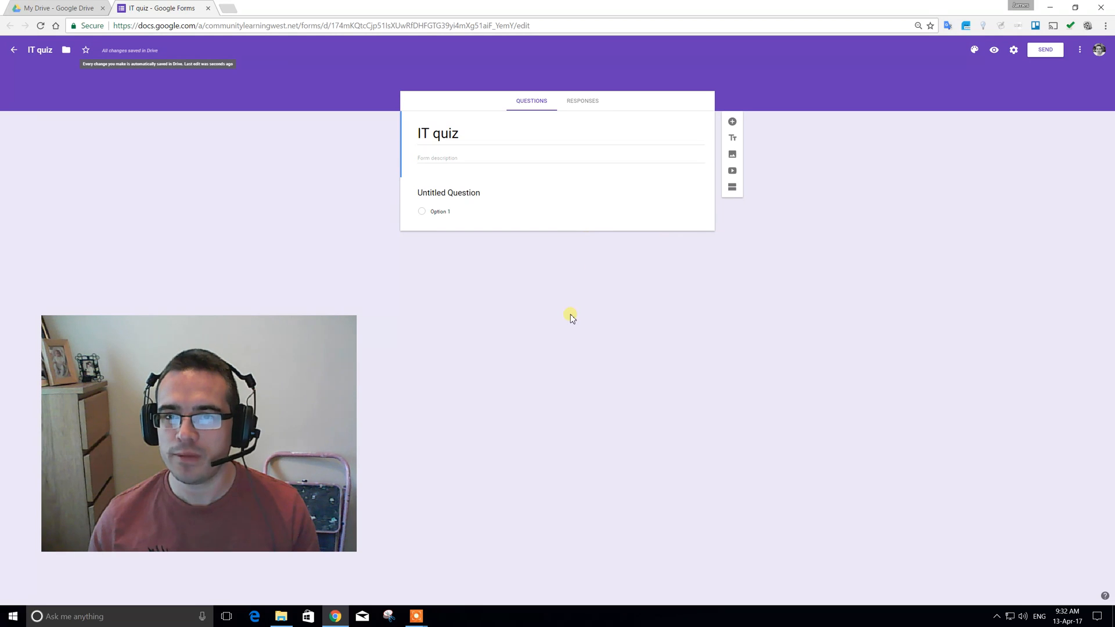
Step: Change the form's theme colour to blue-grey and preview the form before returning to the editor
left_click(974, 49)
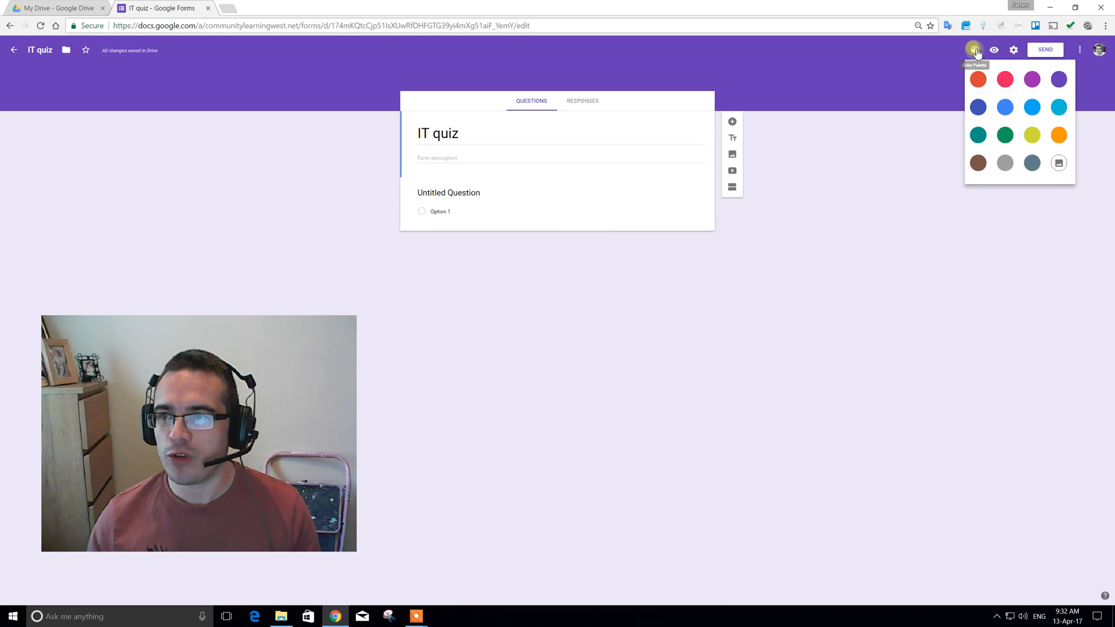
left_click(1031, 166)
left_click(881, 184)
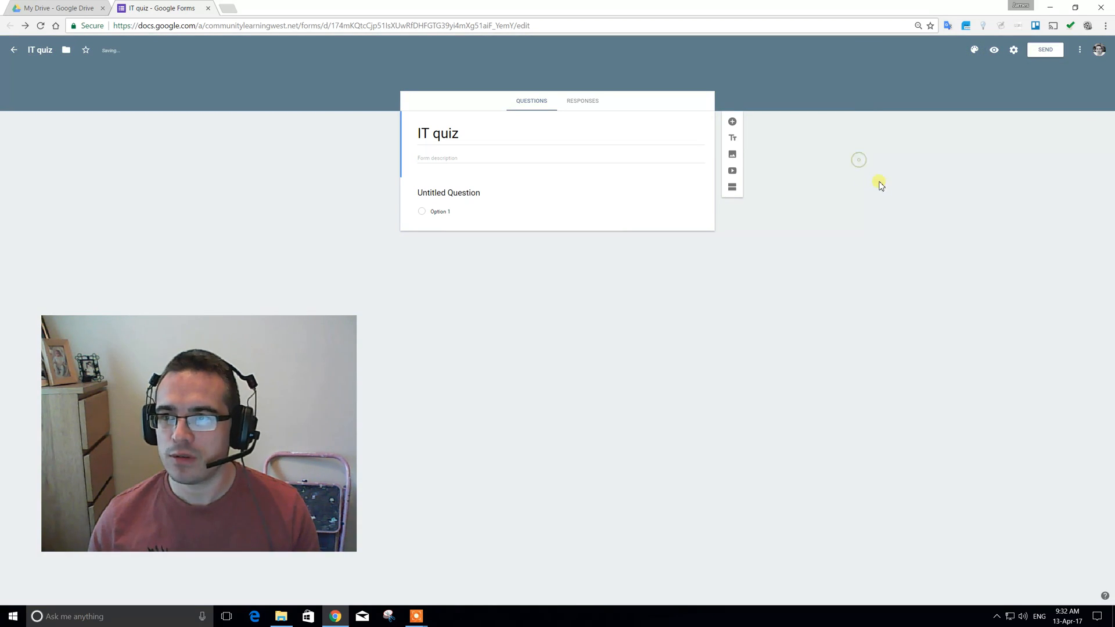
left_click(998, 56)
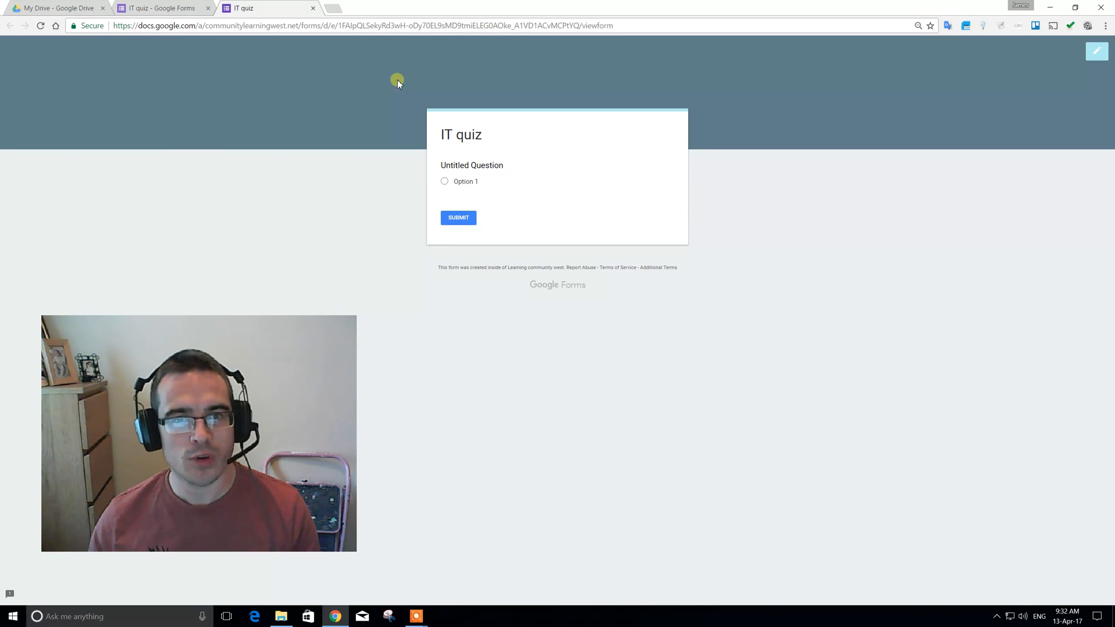
left_click(167, 8)
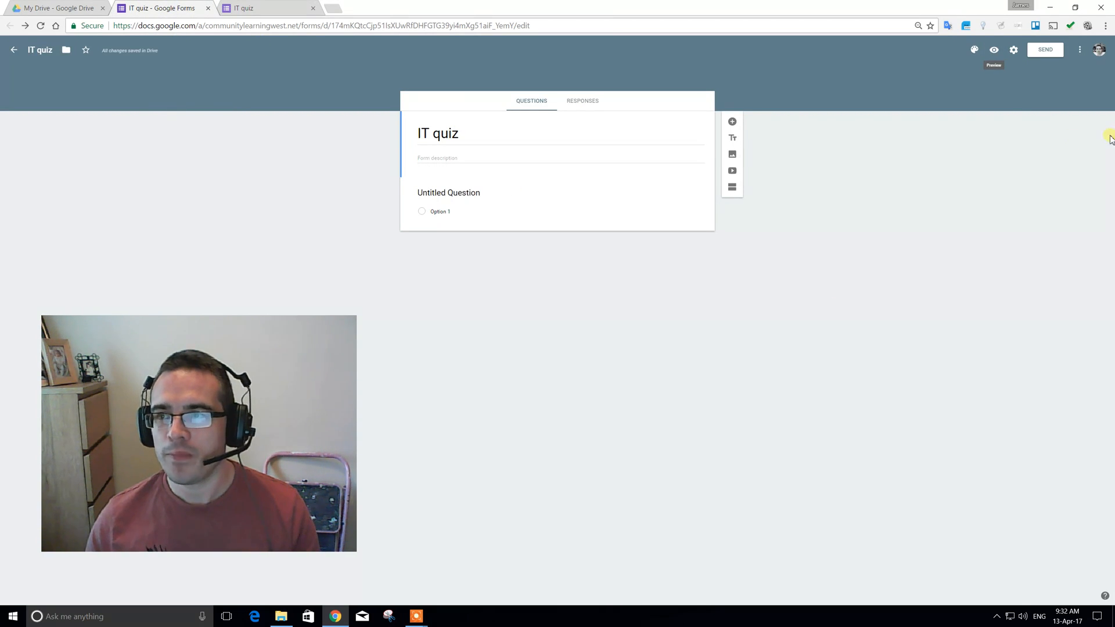
Step: Remove the form's restriction to Learning community west users and turn on the progress bar
left_click(1014, 51)
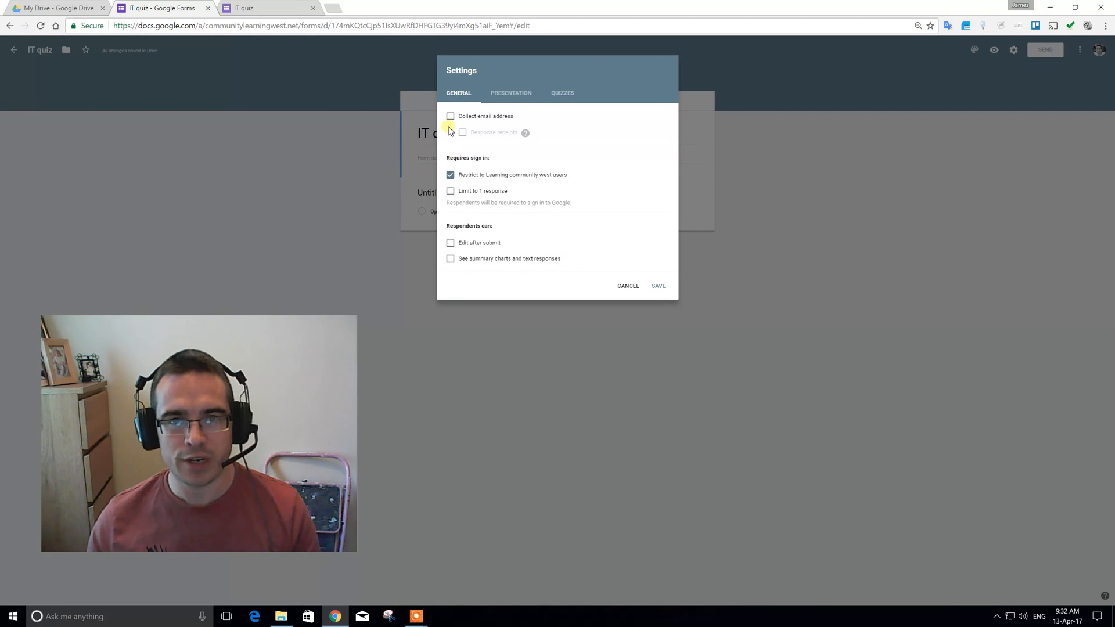
left_click(450, 175)
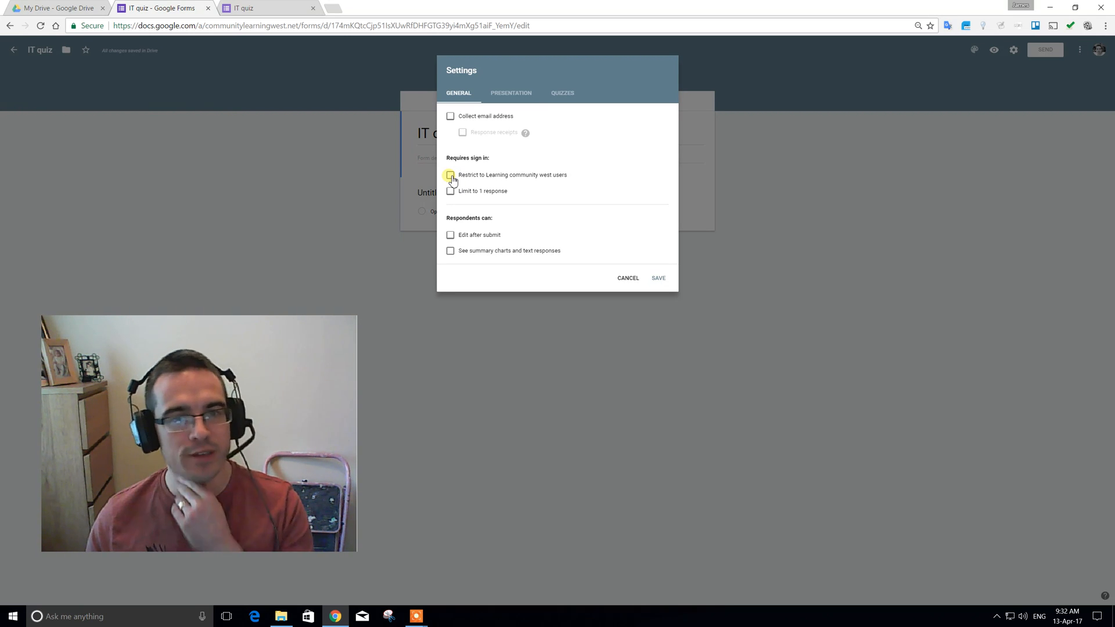
left_click(510, 95)
left_click(451, 117)
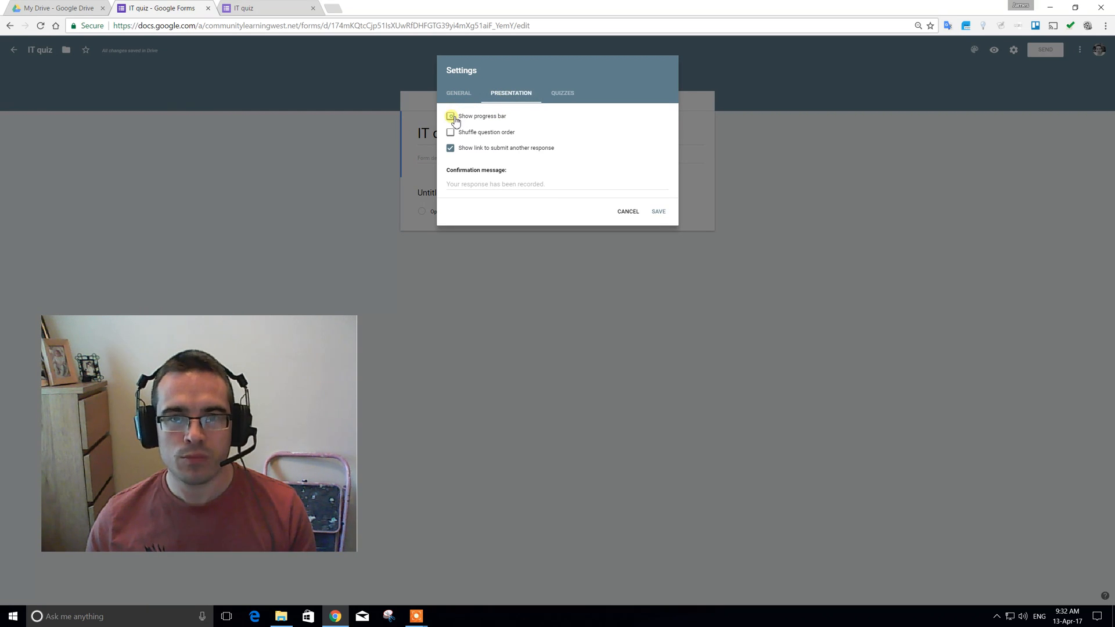
Step: Make the form a quiz in its settings and save the settings
left_click(568, 99)
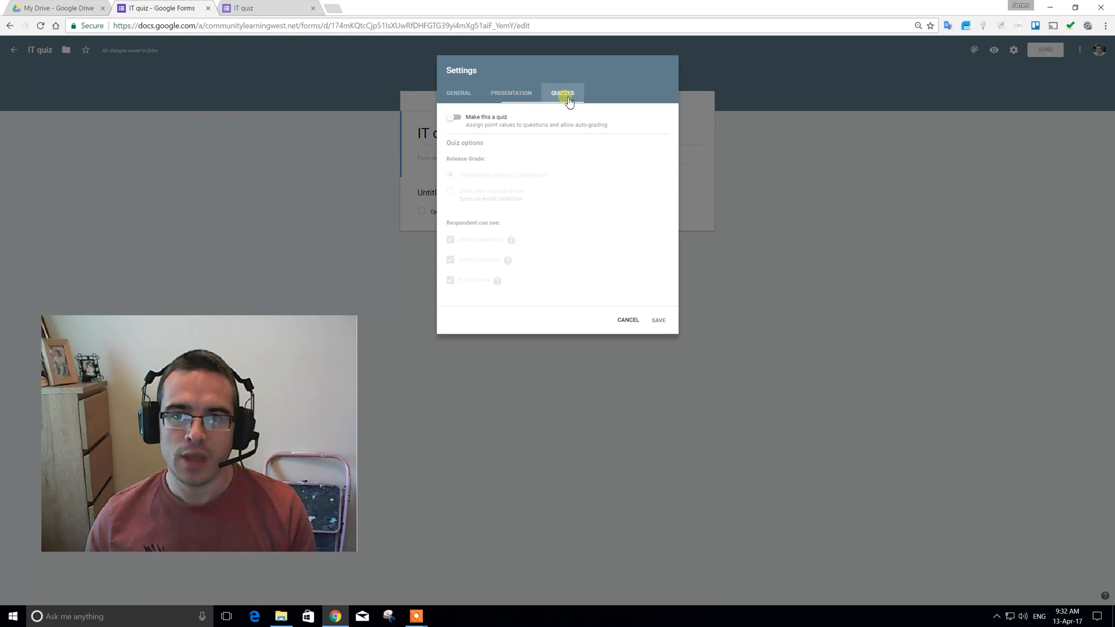
left_click(457, 119)
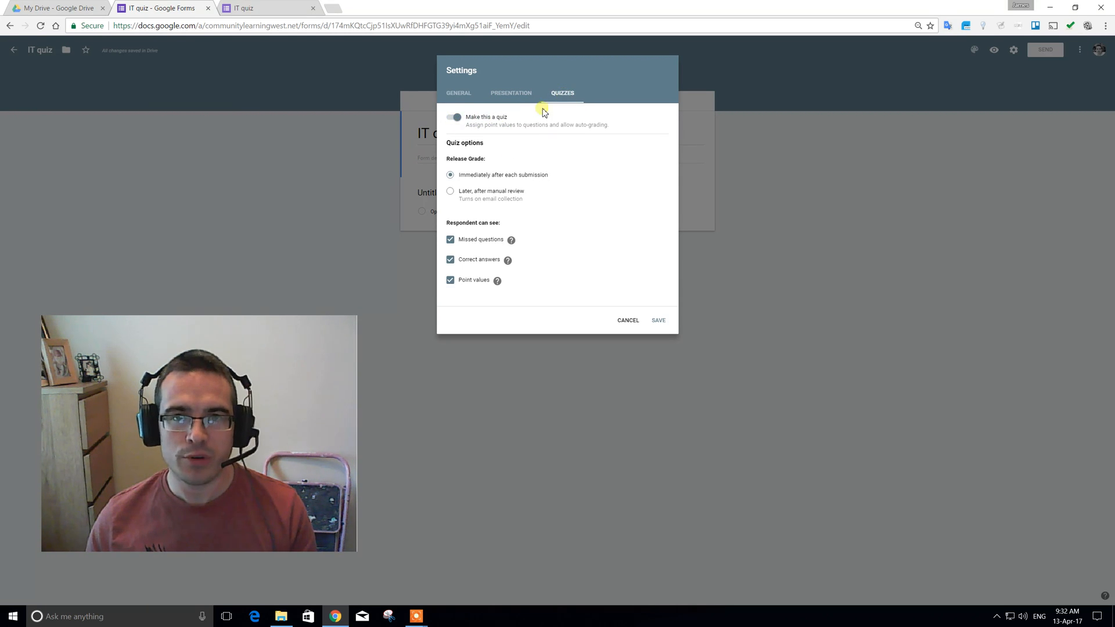
left_click(659, 321)
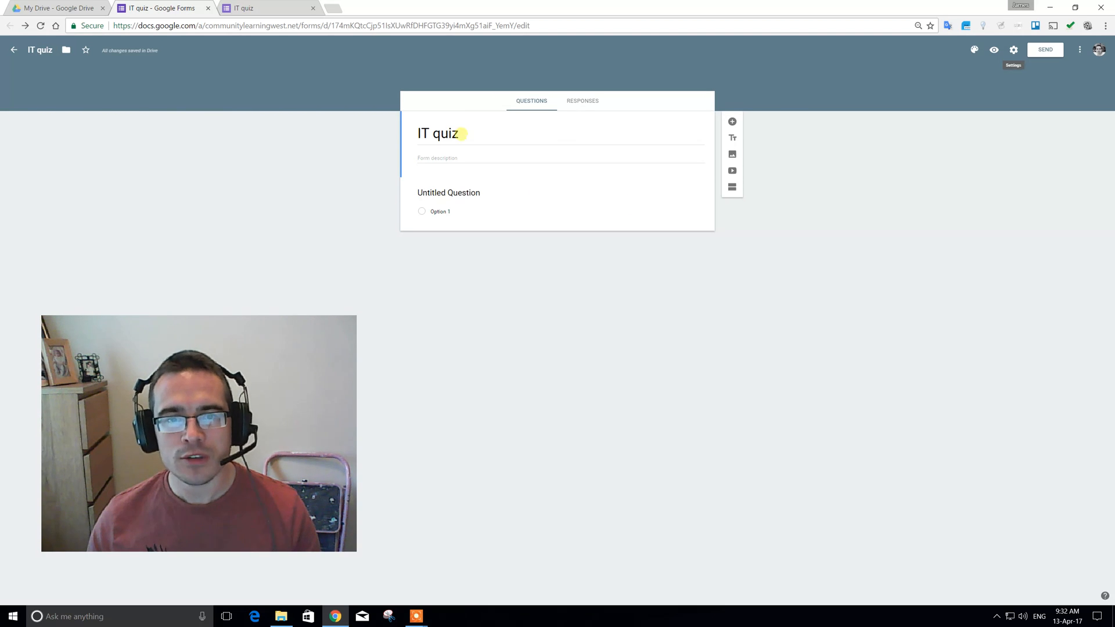
Step: Add three blank multiple-choice questions and a title-and-description block above the existing untitled question
left_click(732, 123)
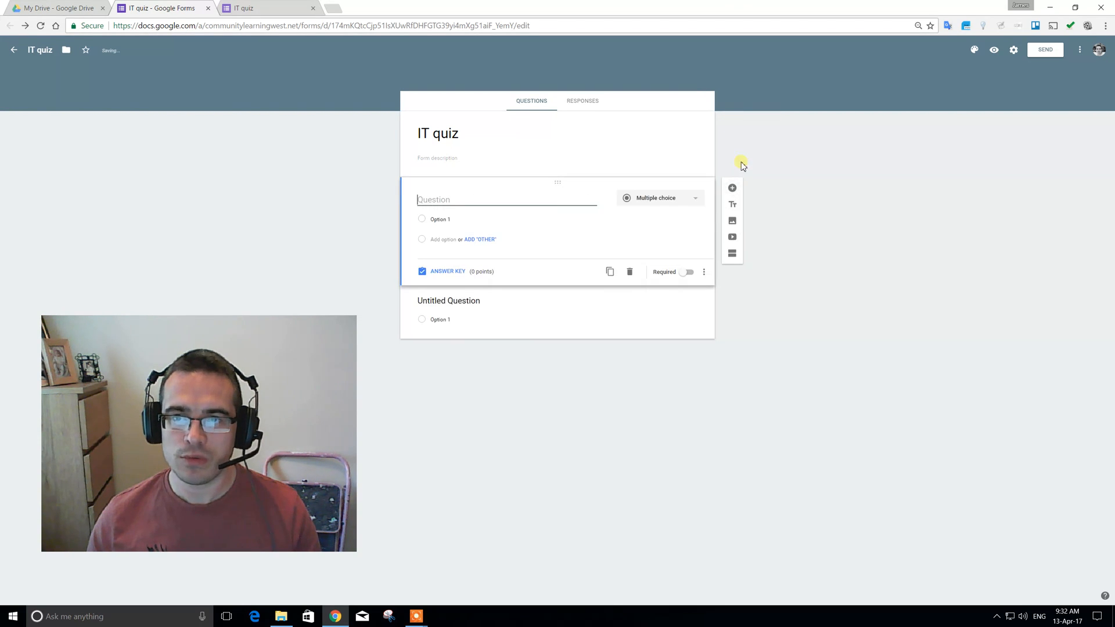
left_click(733, 186)
left_click(732, 242)
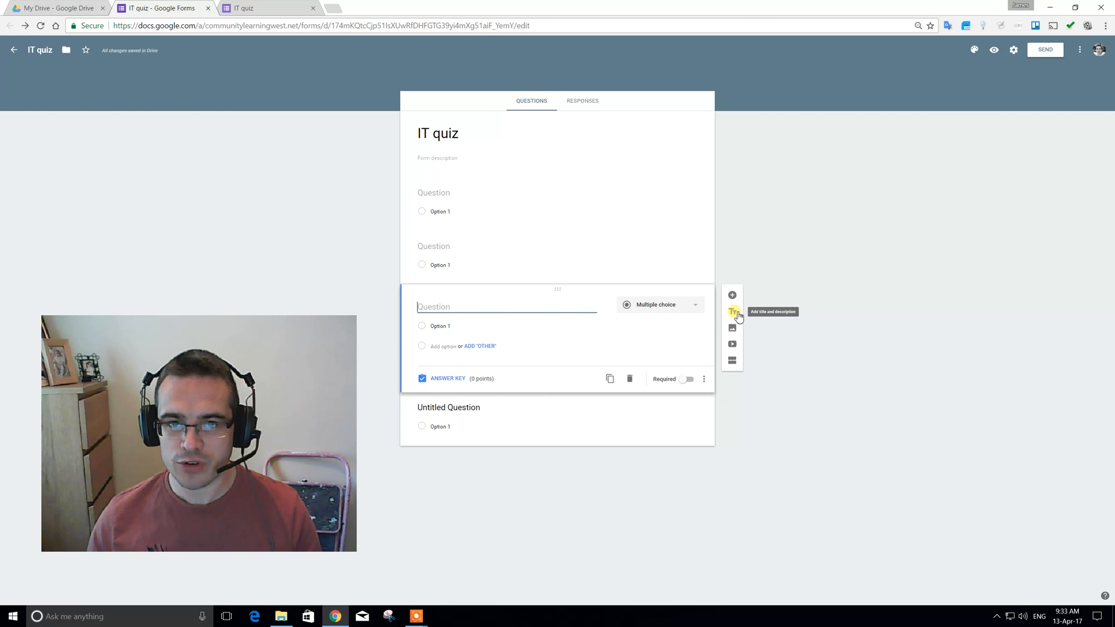
left_click(744, 314)
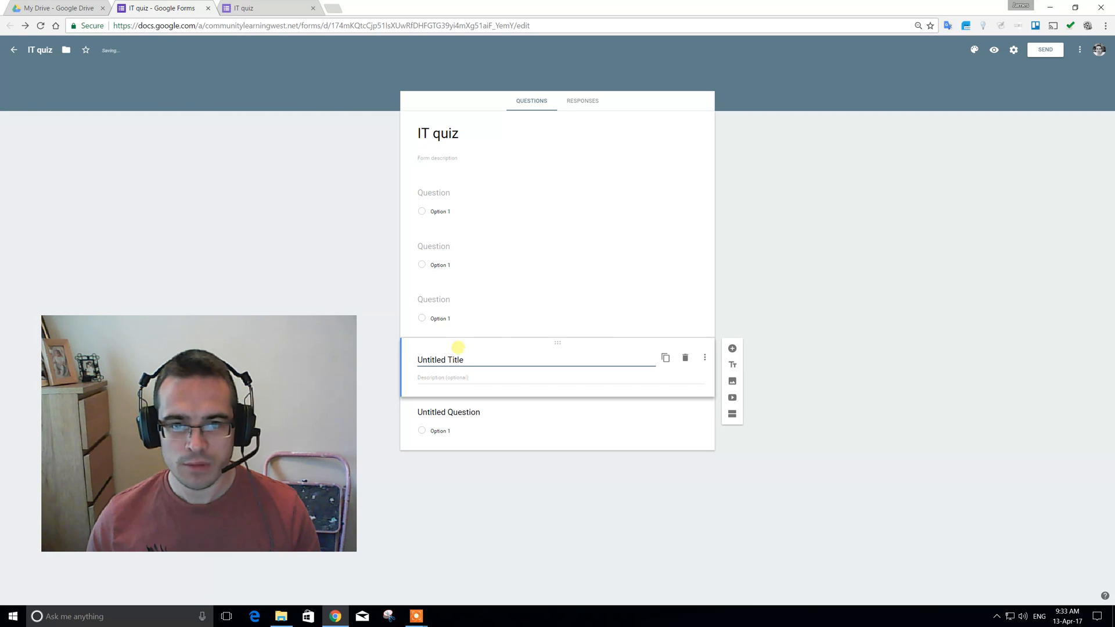
left_click(733, 382)
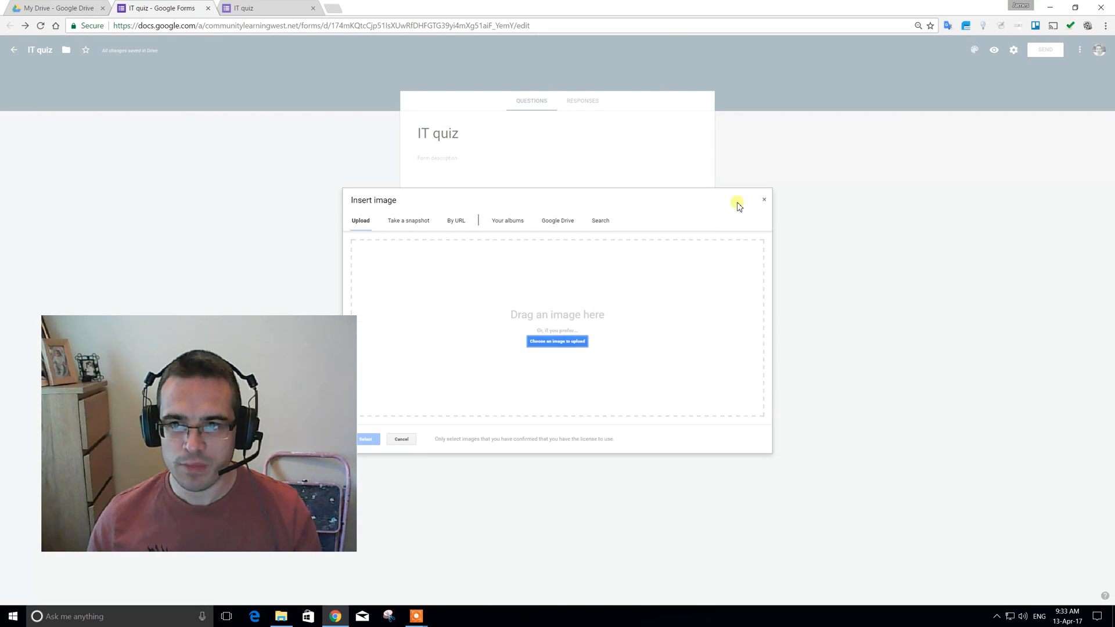
left_click(764, 201)
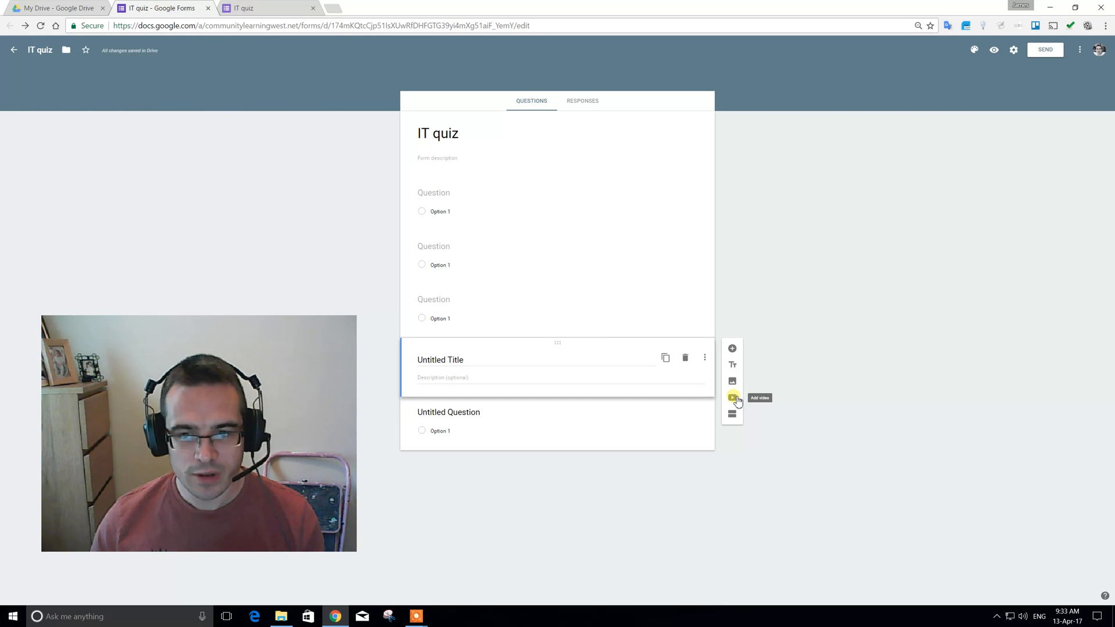
Step: Add a new section after the title block and name it "advanced"
left_click(733, 415)
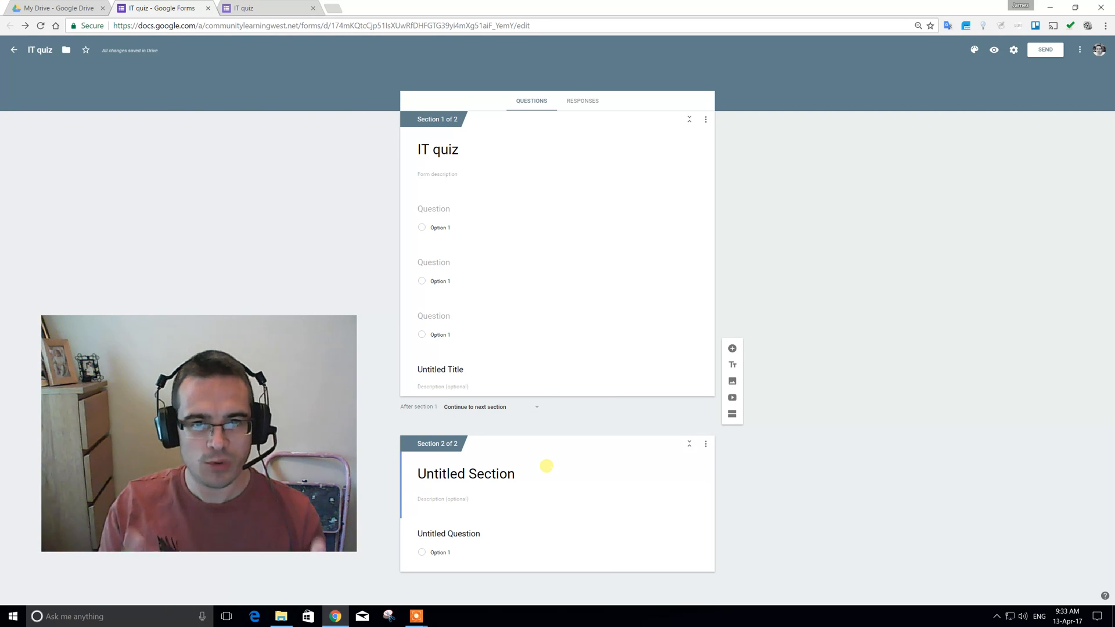
left_click(520, 473)
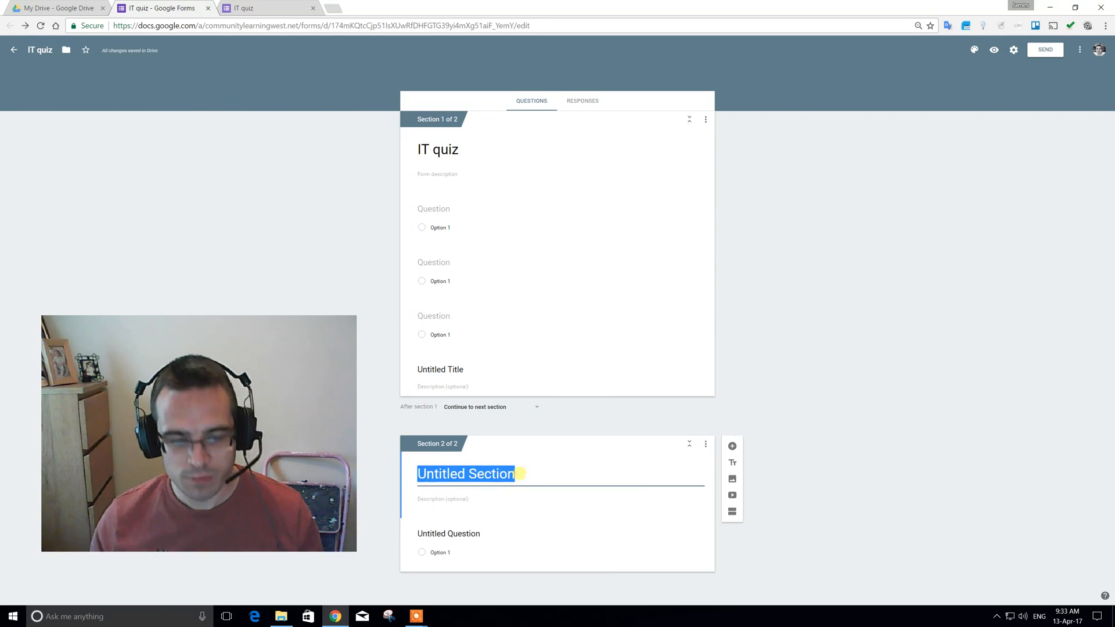
type("advanced")
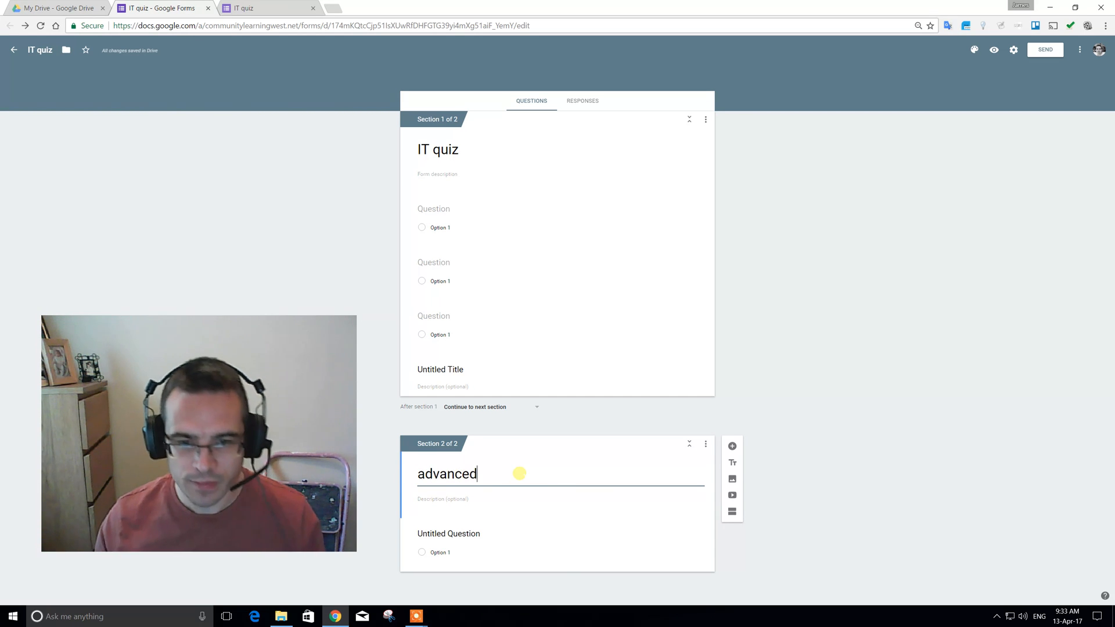
Step: Examine the additional options offered for the second blank question
left_click(546, 299)
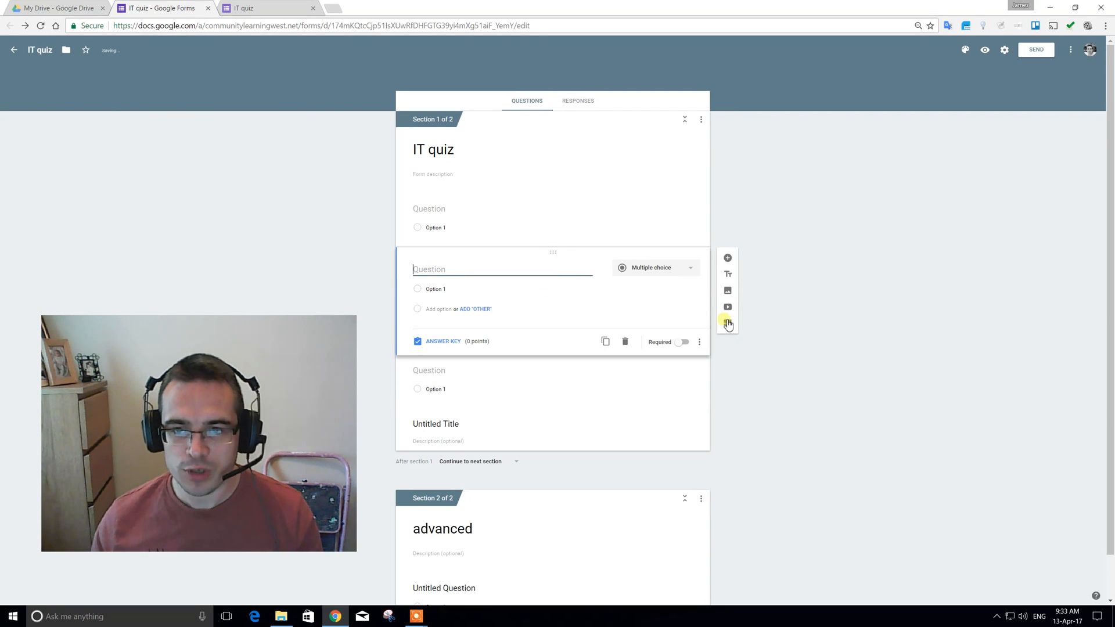
left_click(699, 342)
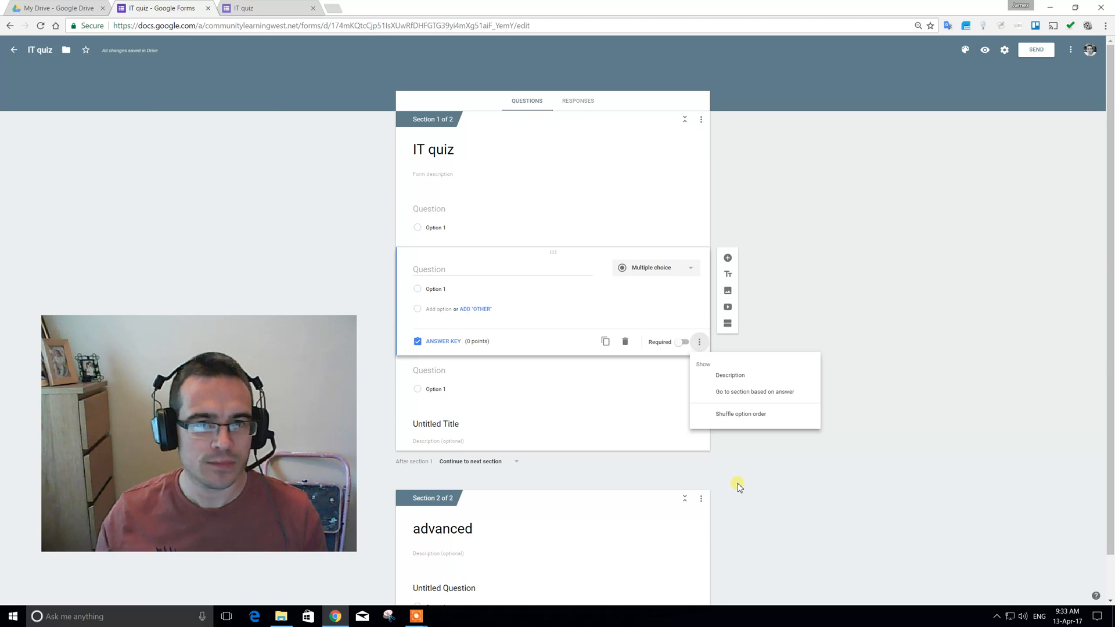
left_click(841, 300)
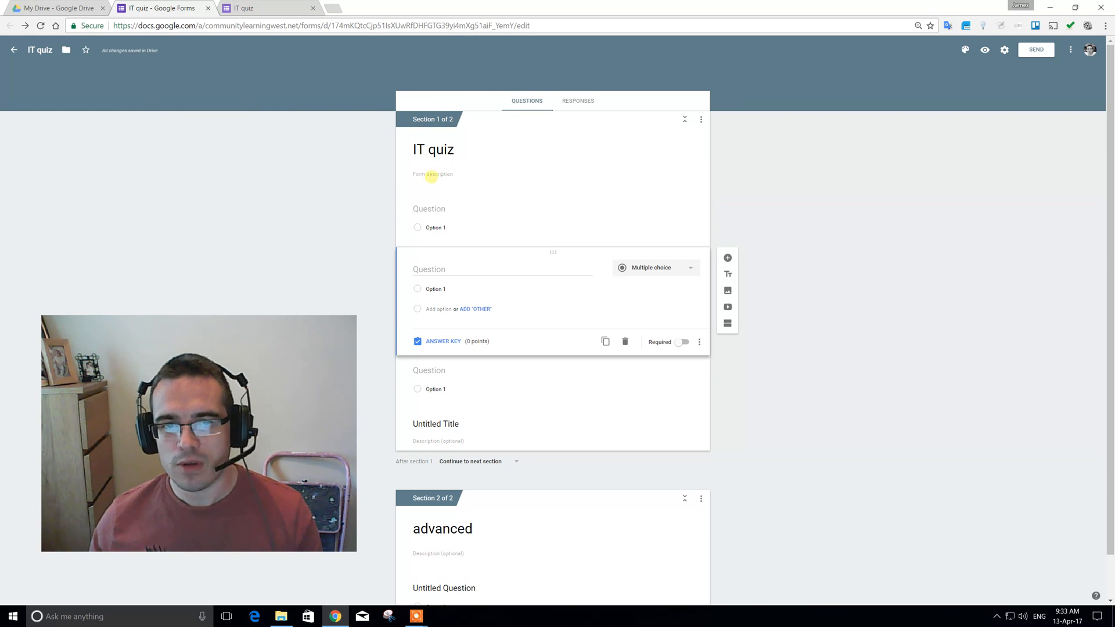
Step: Enter "what is your name?" as the text of the first question
left_click(439, 216)
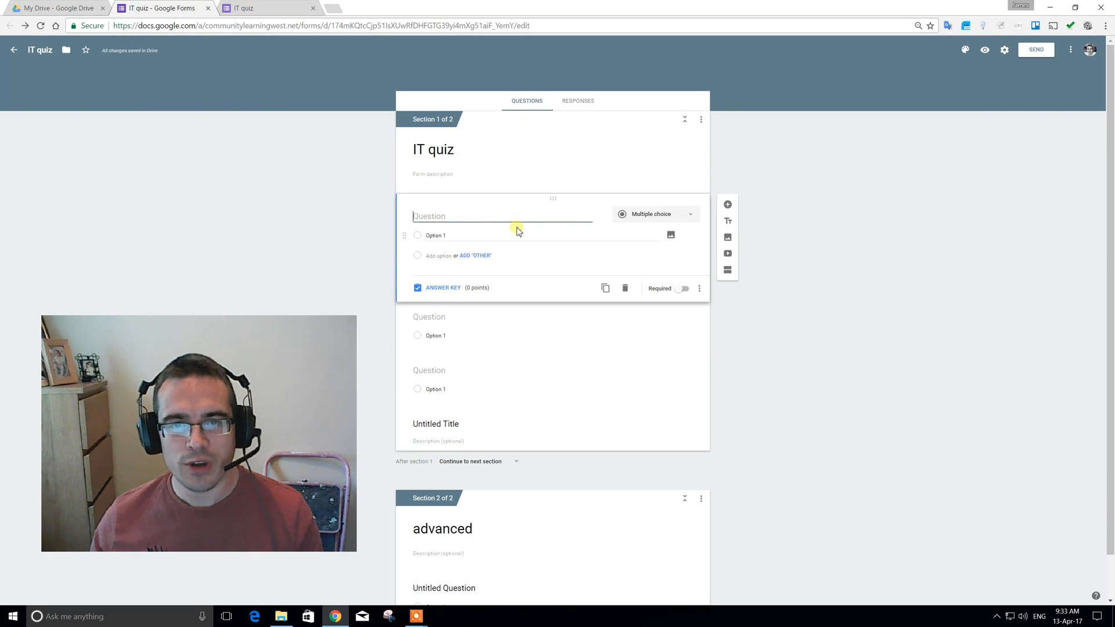
left_click(641, 219)
left_click(466, 214)
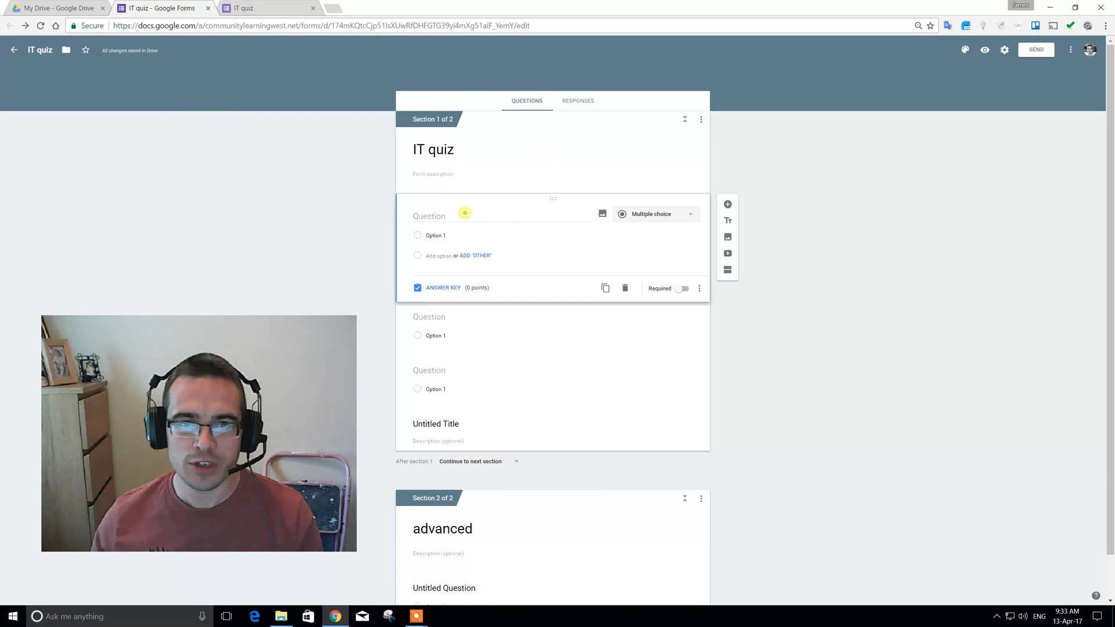
type("w")
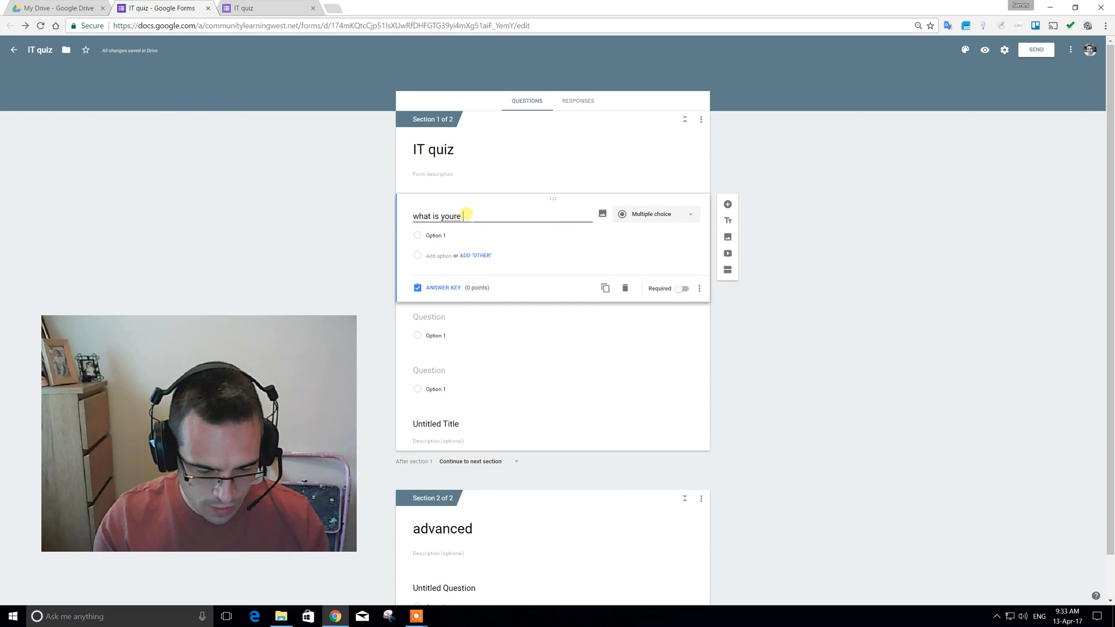
type("hat is your name?")
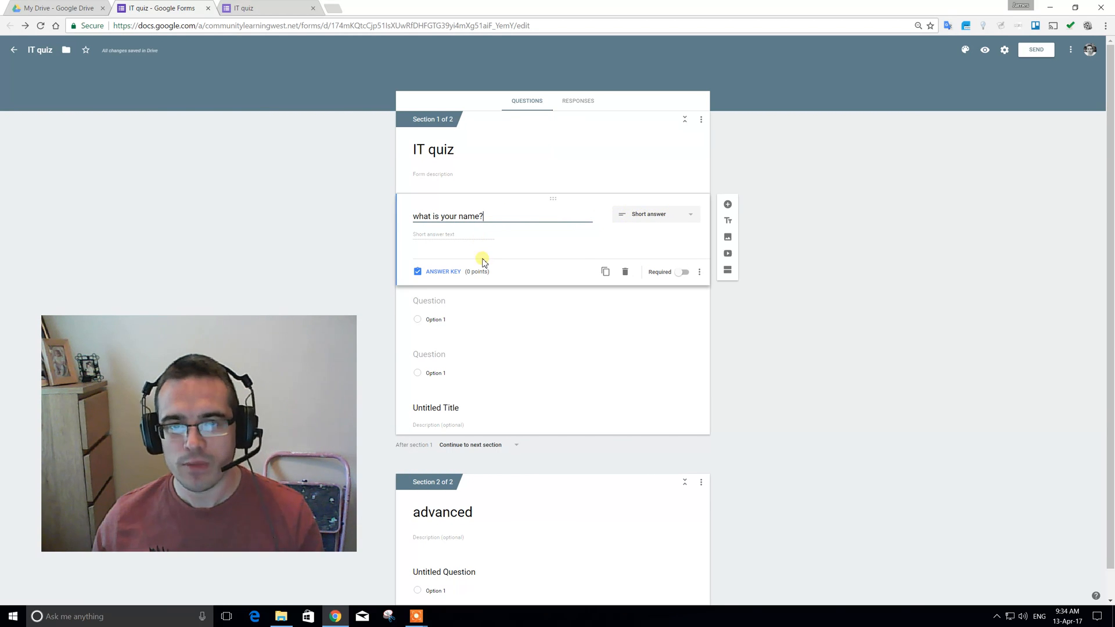
Step: Set the "what is your name?" question to Multiple choice and look over the other available question types
left_click(647, 221)
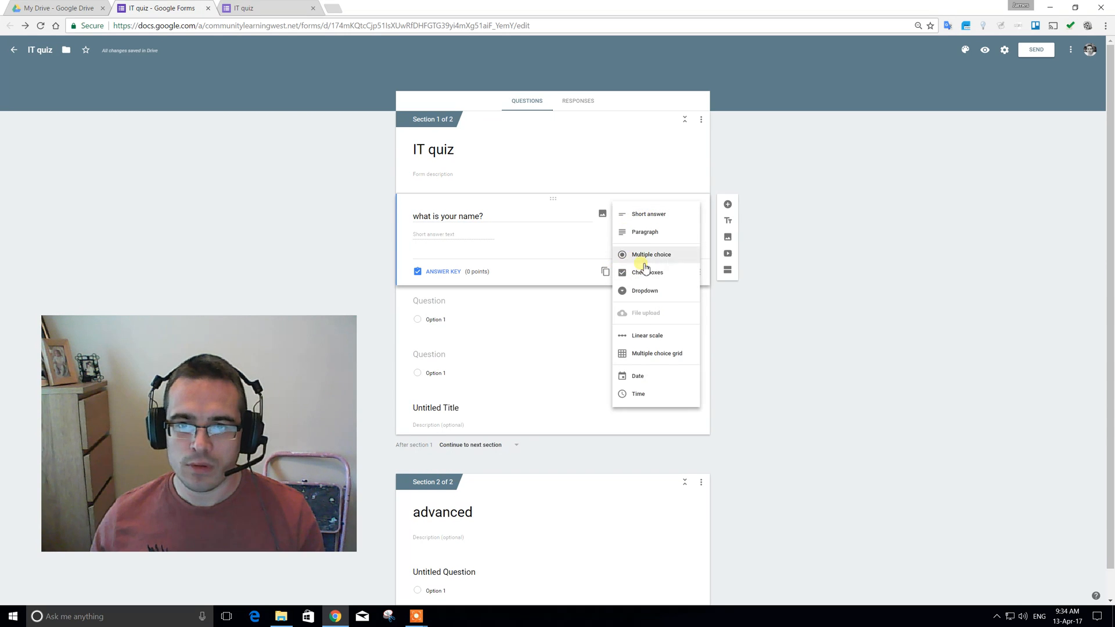
left_click(644, 256)
left_click(664, 216)
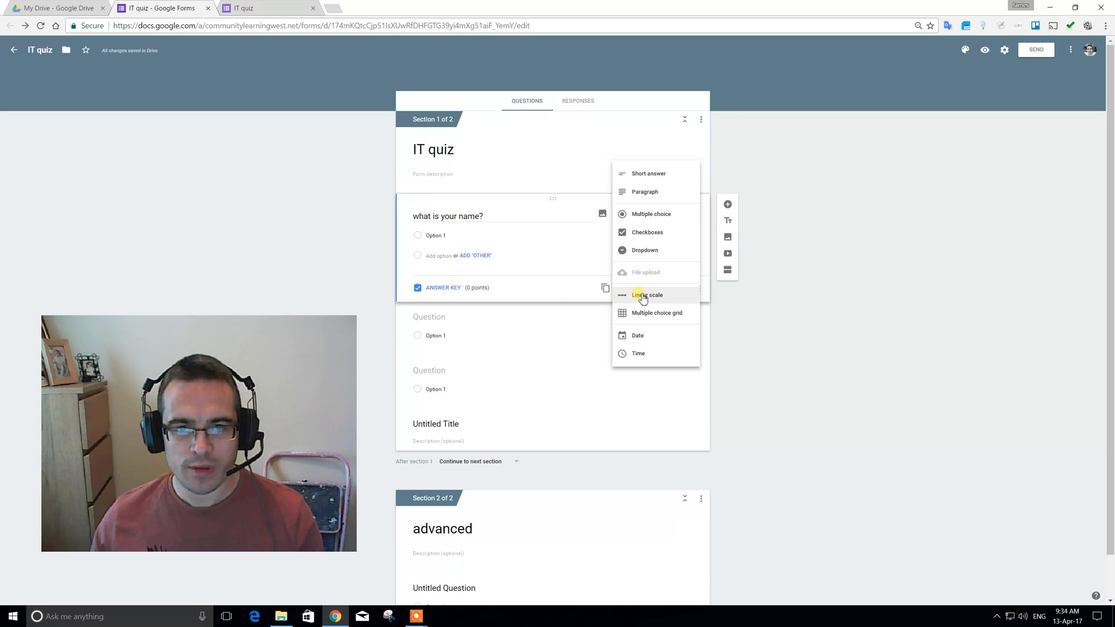
Step: Enter "what did you think of course" as the text of the second question
left_click(472, 320)
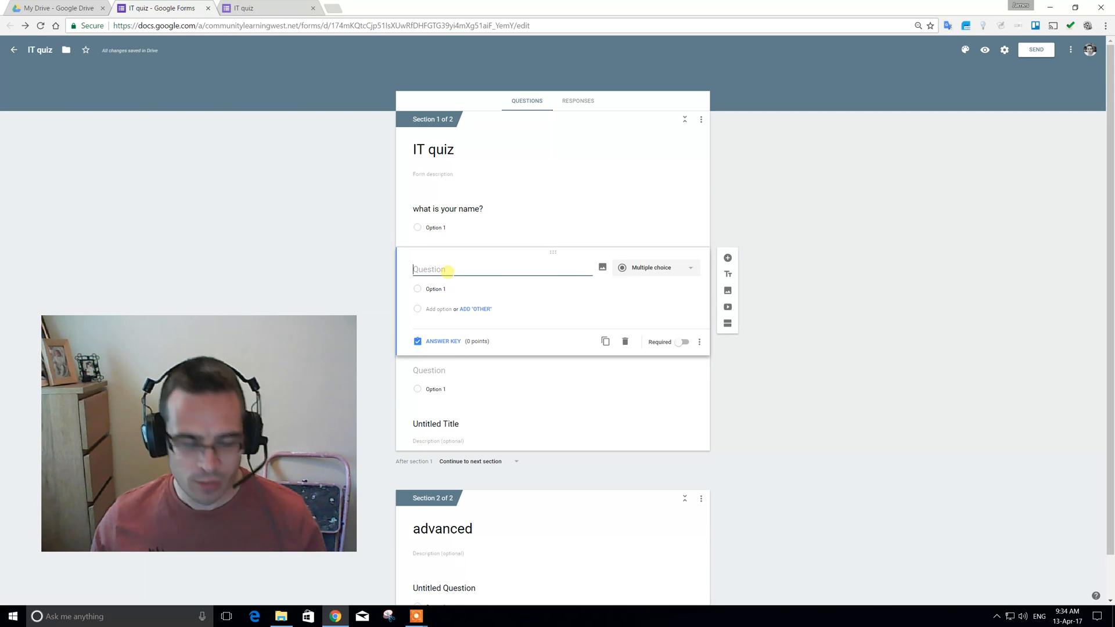
type("what did you ")
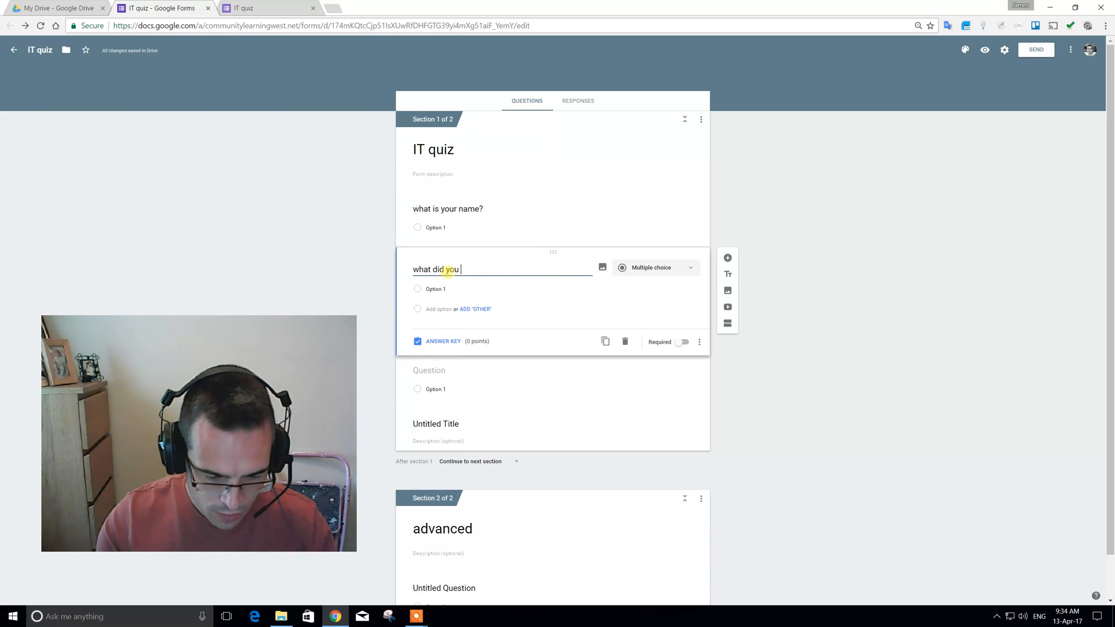
type("think of course")
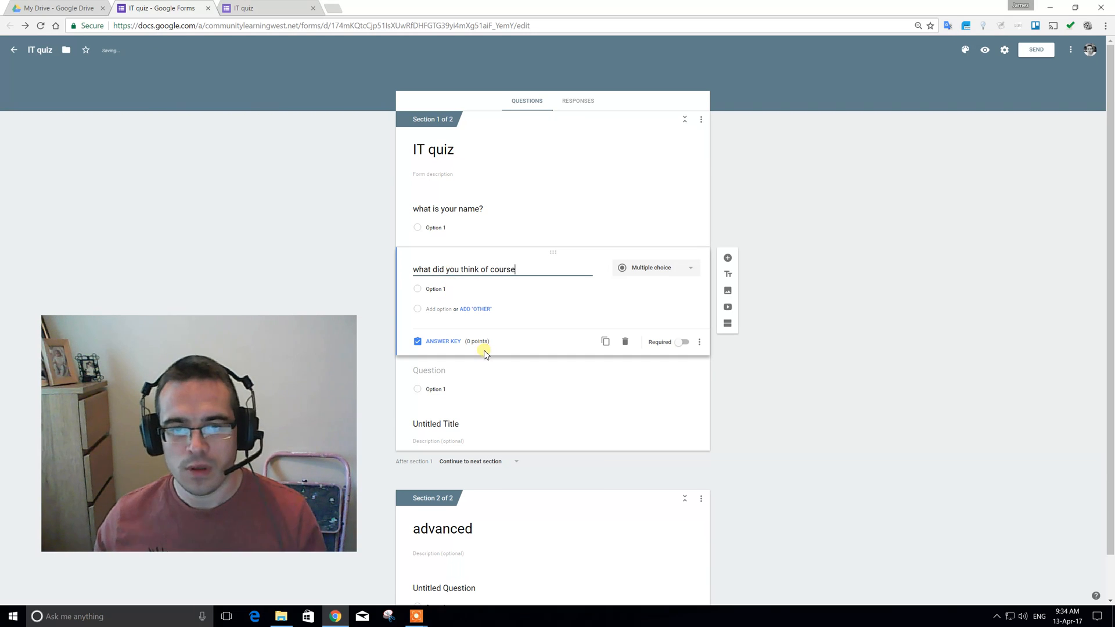
Step: Make the "what did you think of course" question a Linear scale, labelling 1 as "good" and 5 as "bad"
left_click(690, 271)
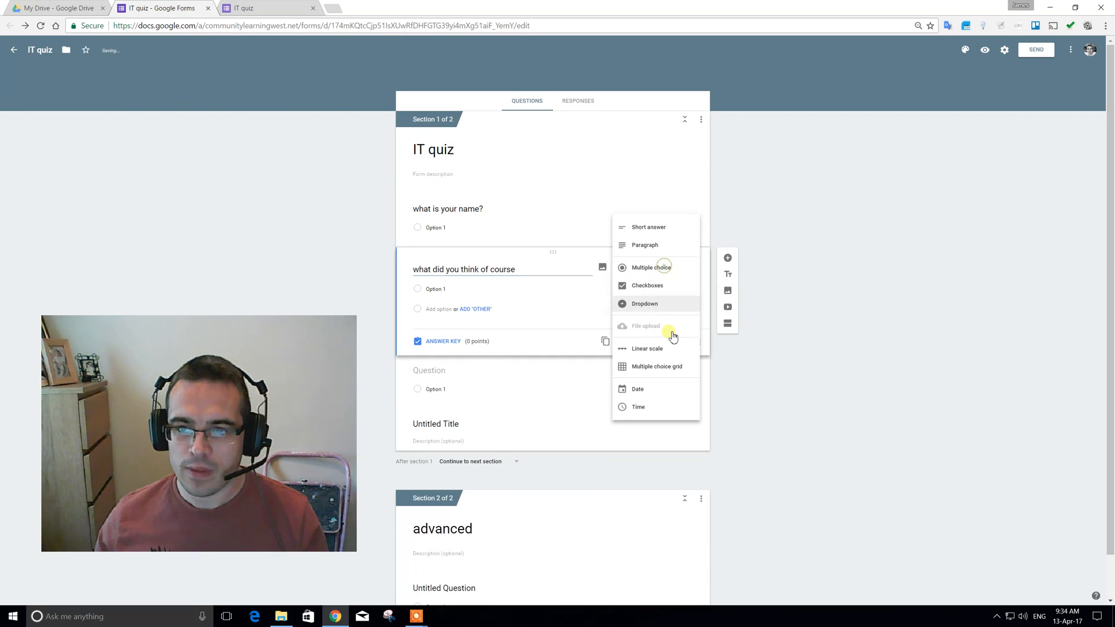
left_click(644, 349)
left_click(436, 329)
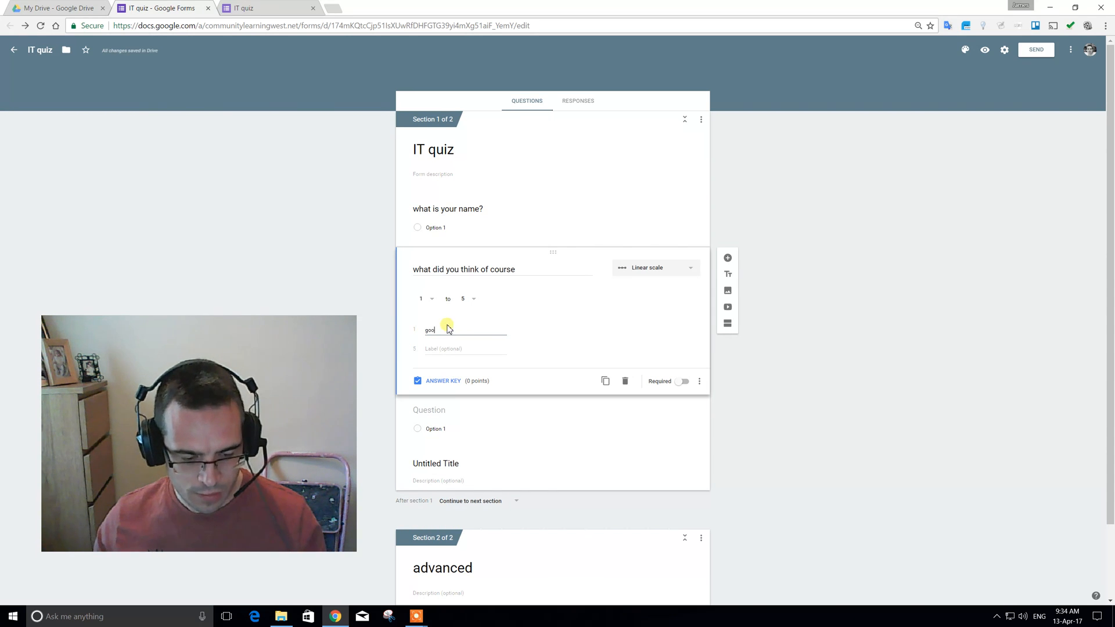
left_click(444, 349)
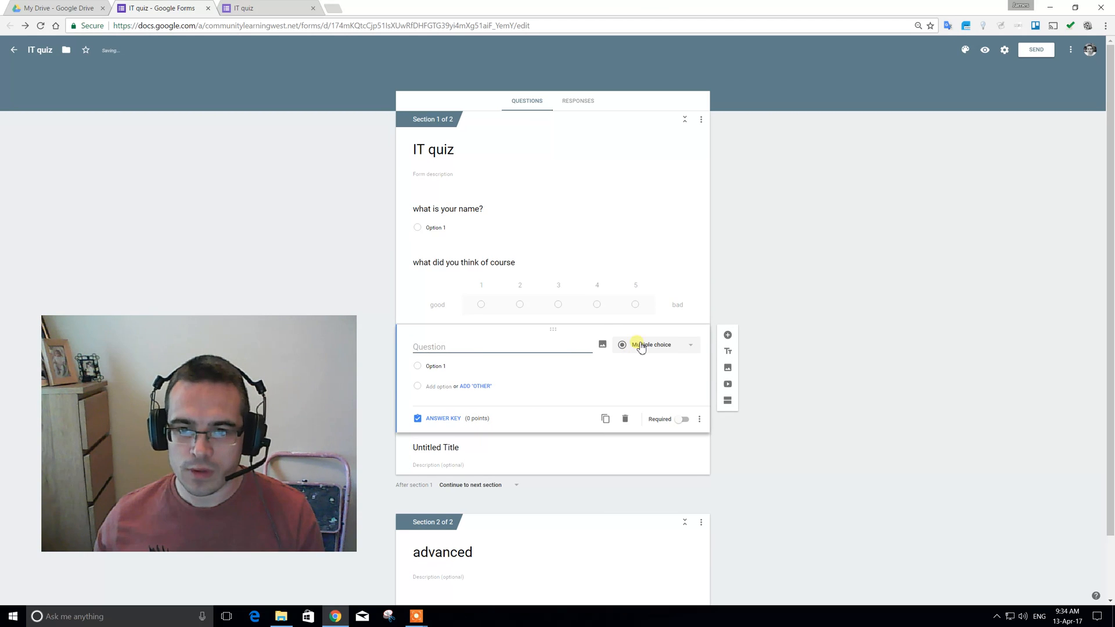
Step: Make the third question a Multiple choice grid with the text "what did you think of"
left_click(641, 345)
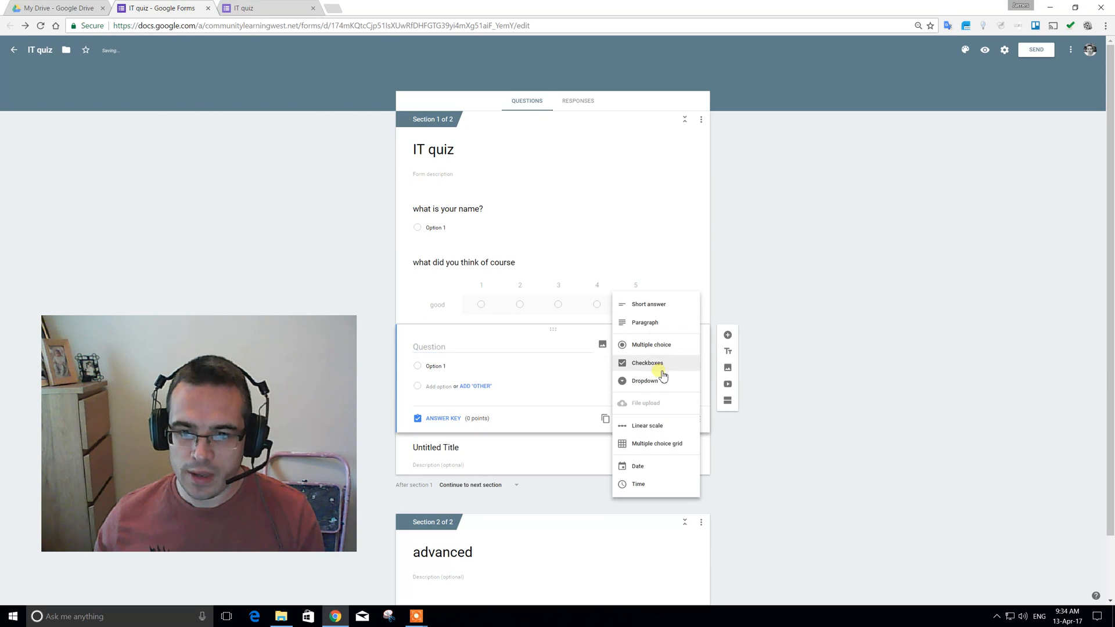
left_click(658, 443)
left_click(439, 347)
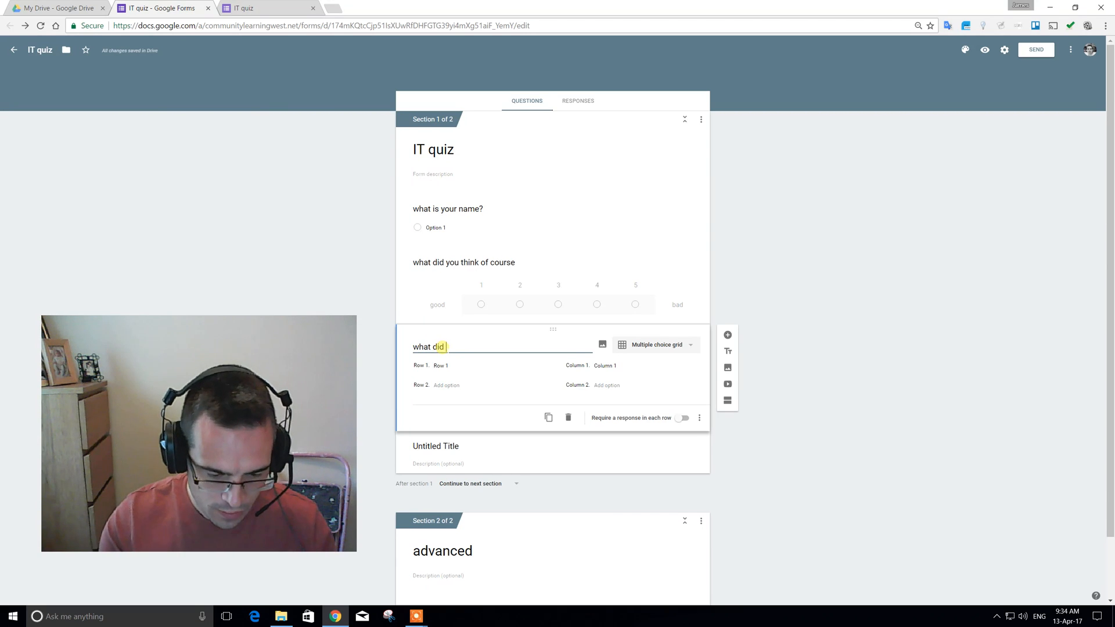
type("what did you think o")
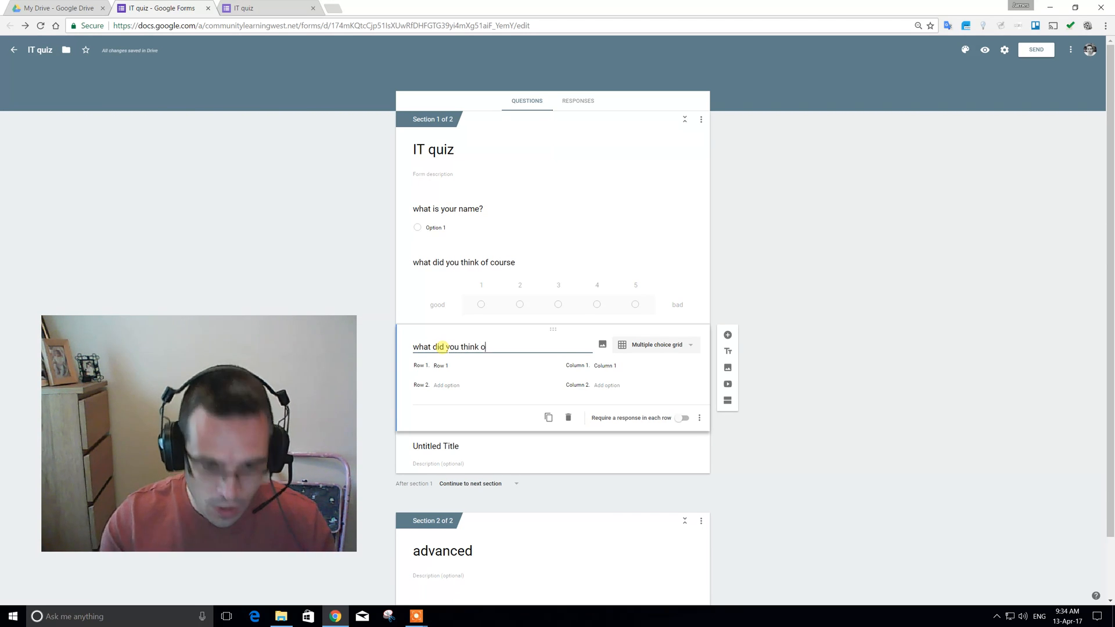
type("f")
Step: Name the grid's first two rows "venue" and "food", and add a third row with its default name
left_click(441, 365)
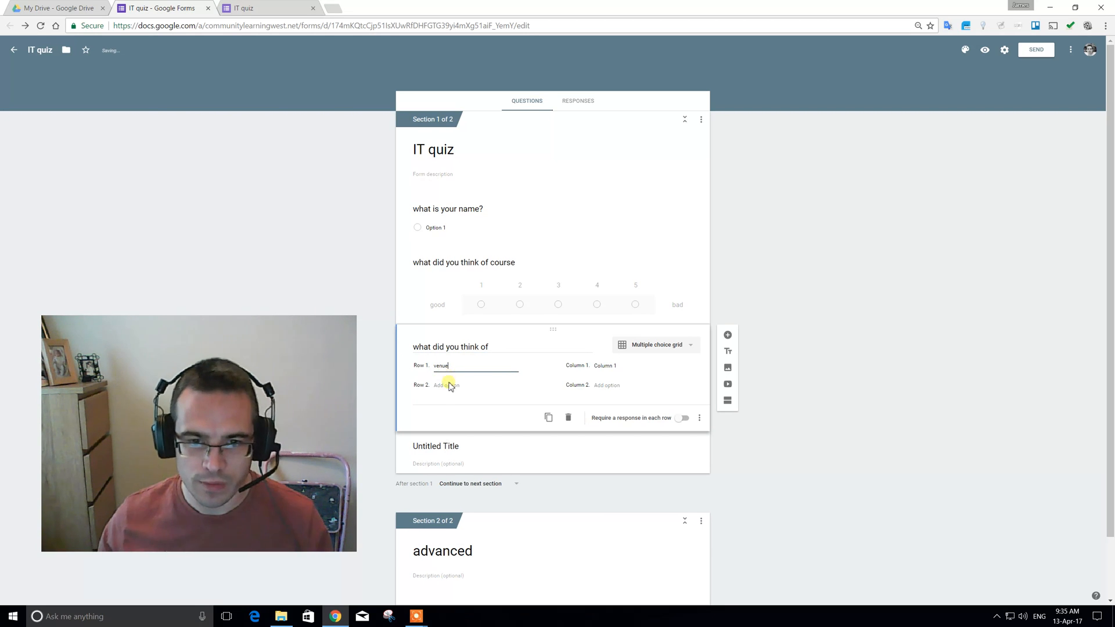
left_click(440, 386)
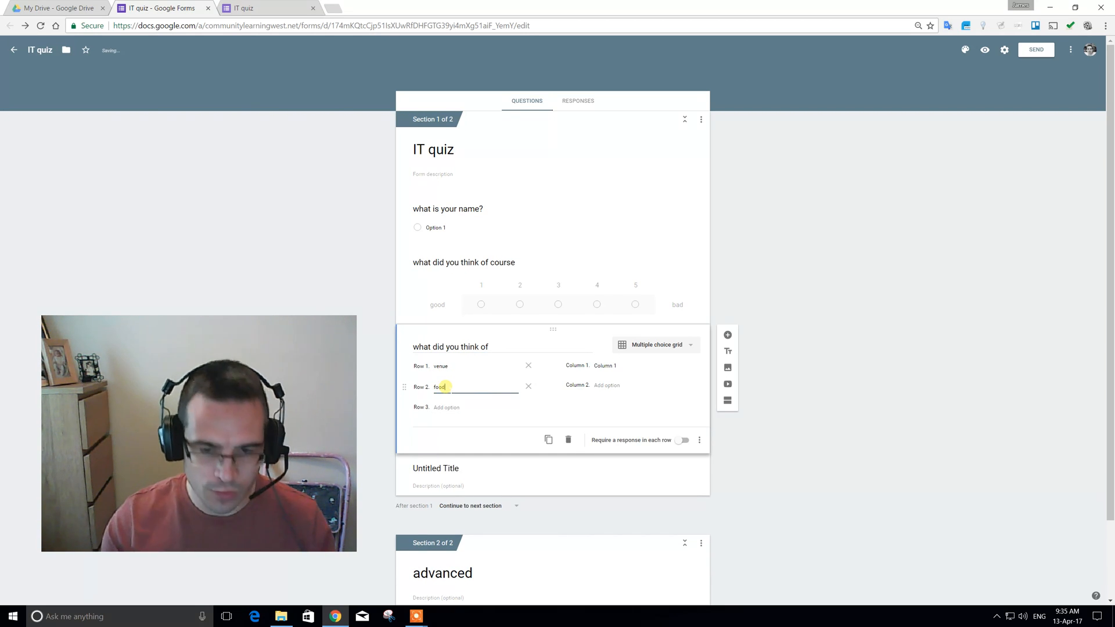
left_click(458, 407)
Step: Define three columns for the grid question: "good", "bad" and "ok"
left_click(607, 365)
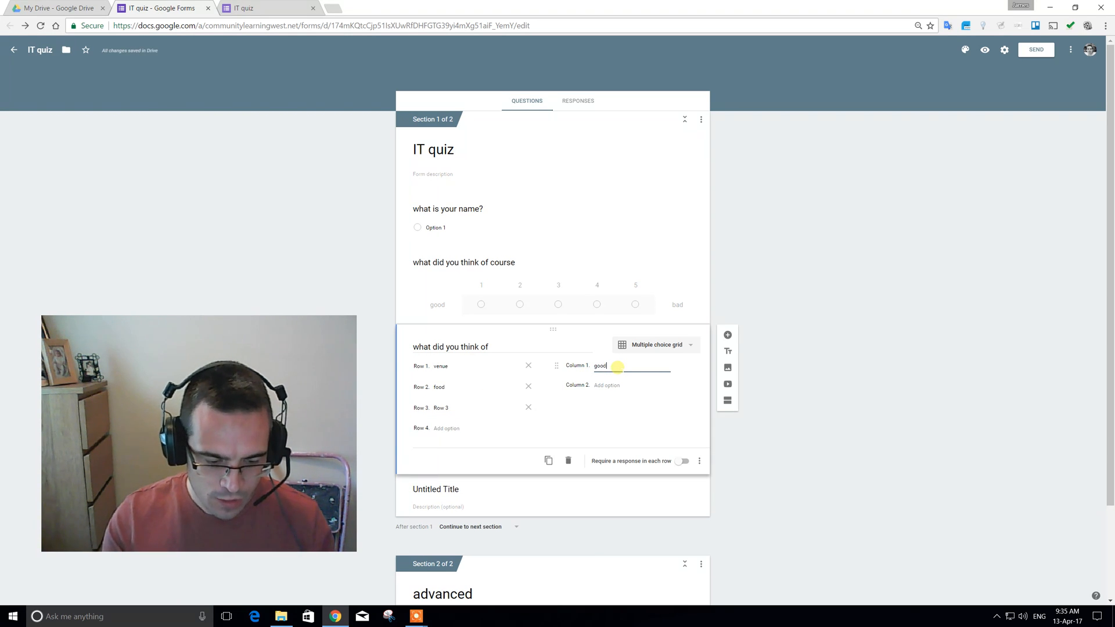
left_click(614, 385)
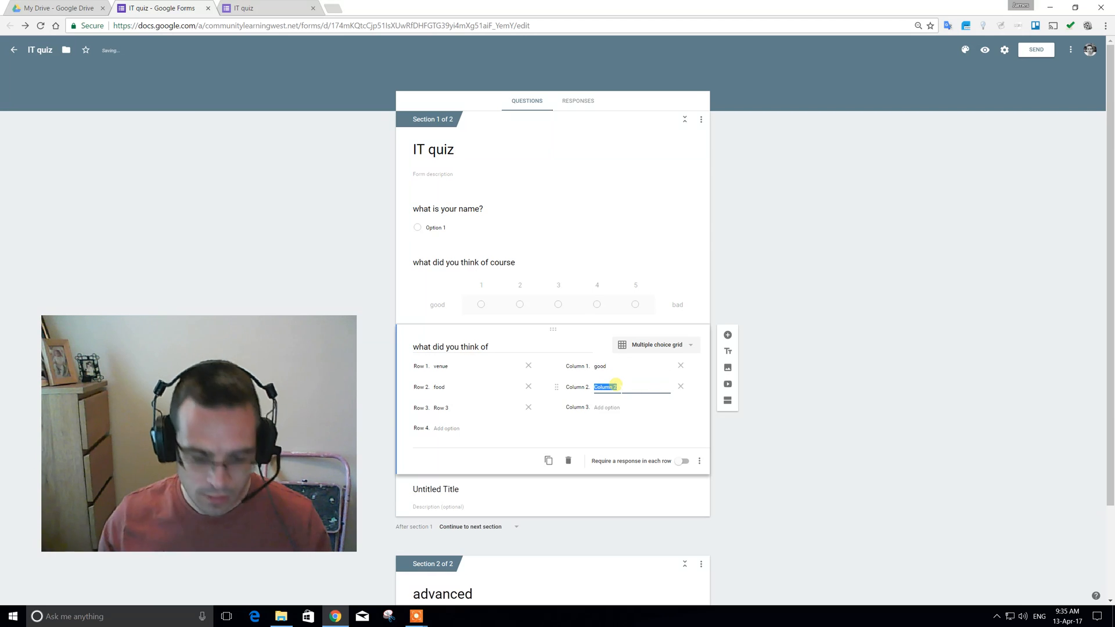
left_click(615, 407)
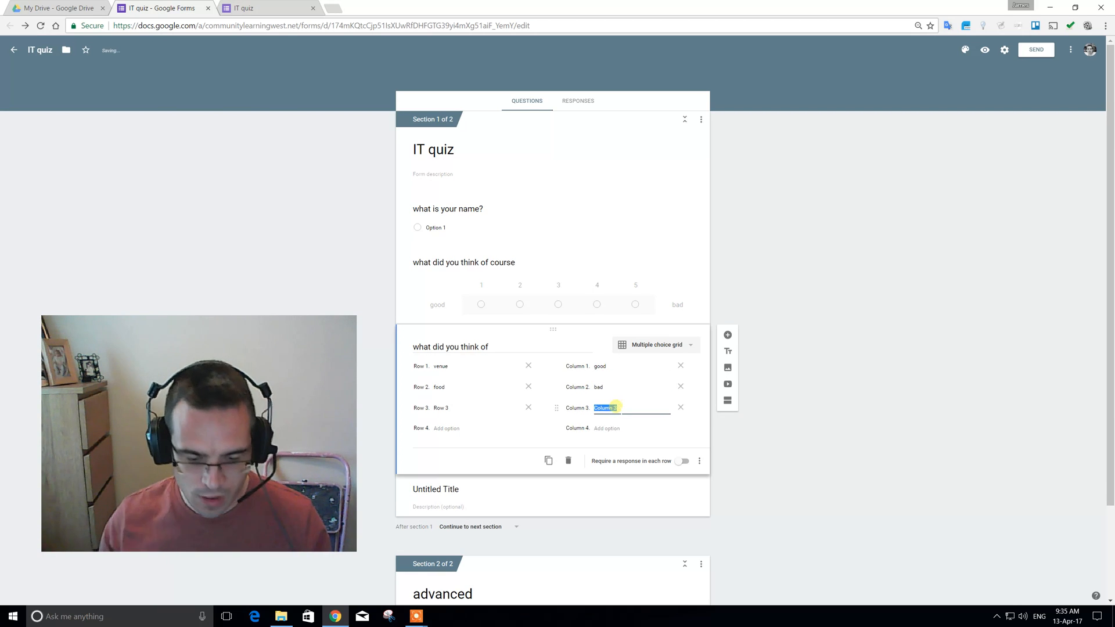
type("ok")
left_click(731, 467)
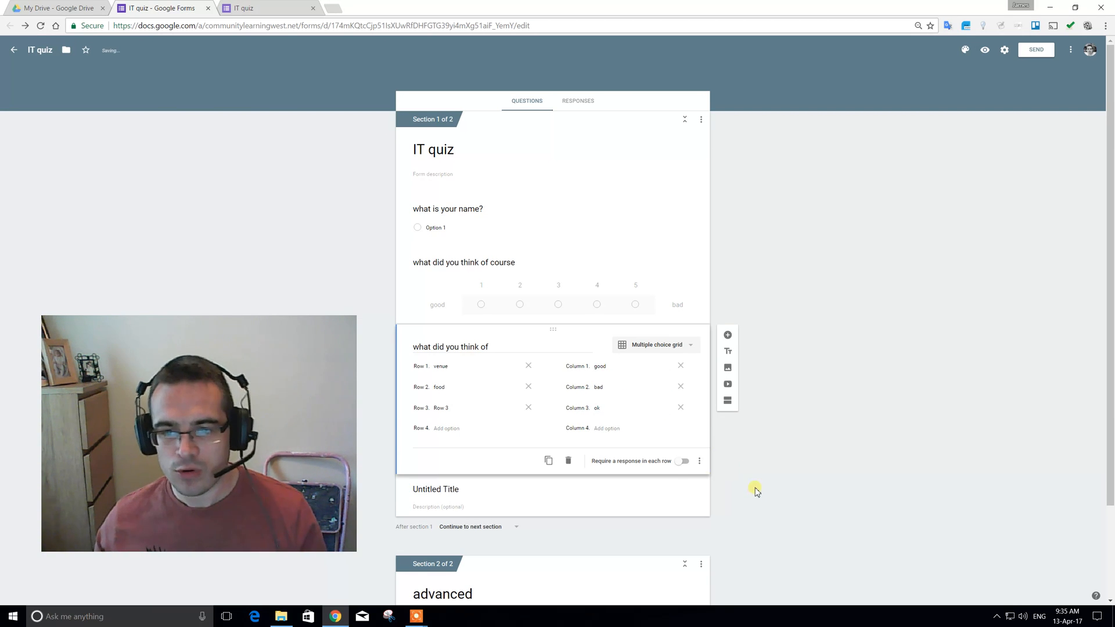
left_click(616, 304)
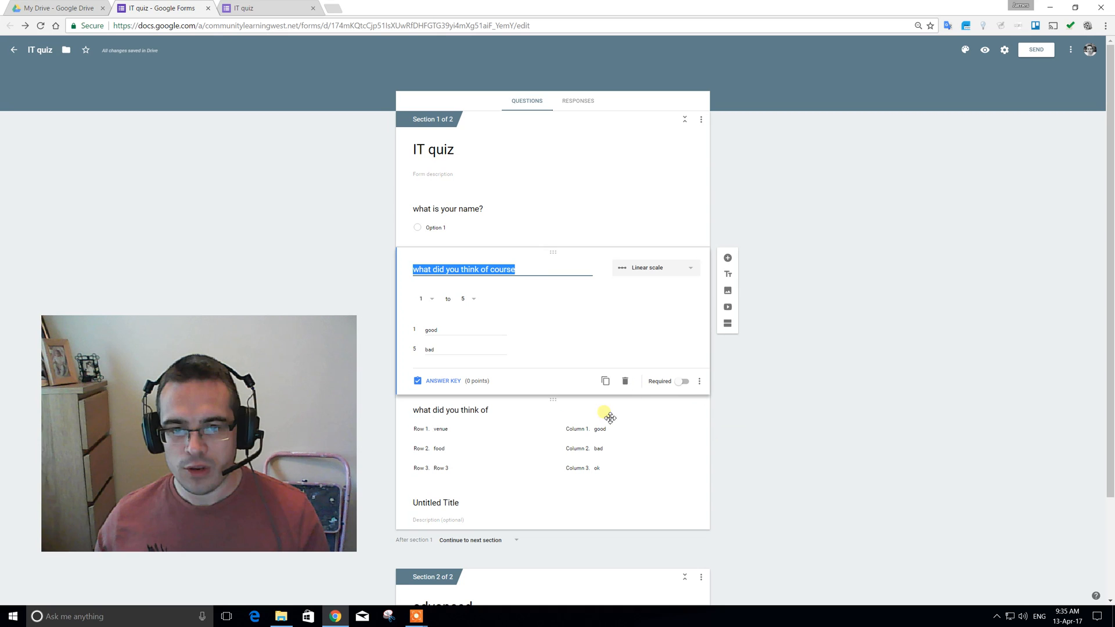
left_click(700, 380)
left_click(686, 350)
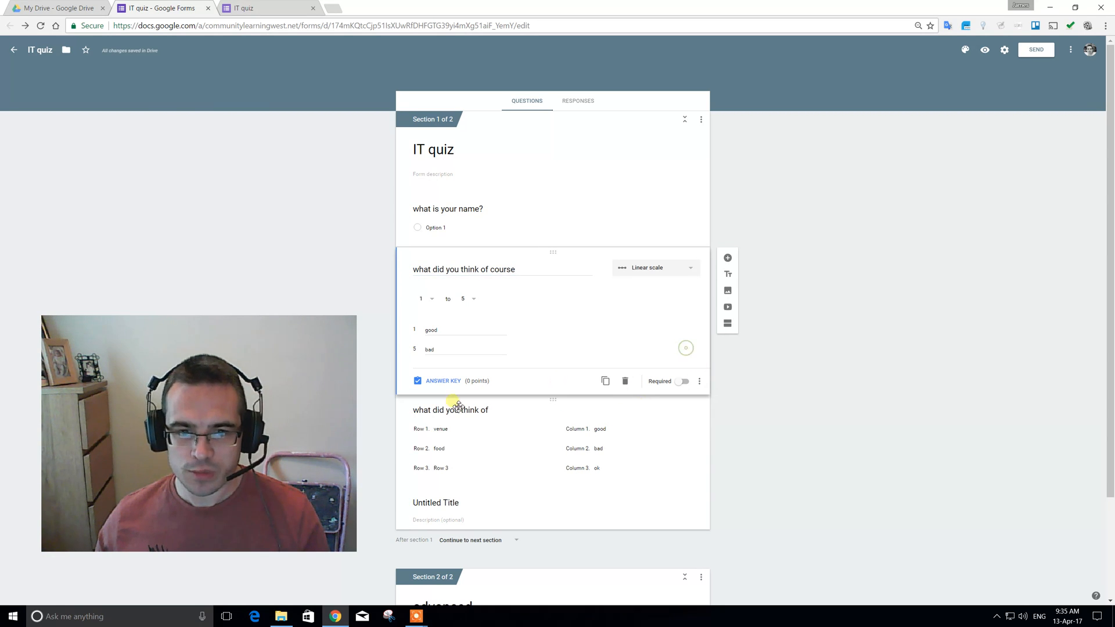
left_click(504, 416)
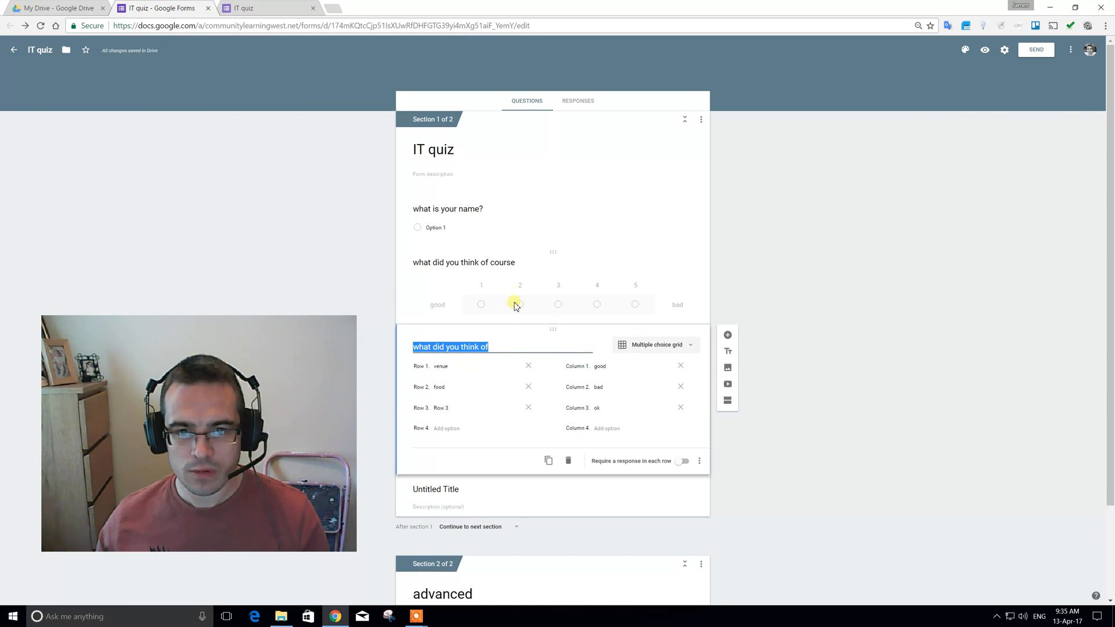
Step: Reload the live form, try out answers on the linear scale and each grid row, and return to the form editor
left_click(243, 3)
key("F5")
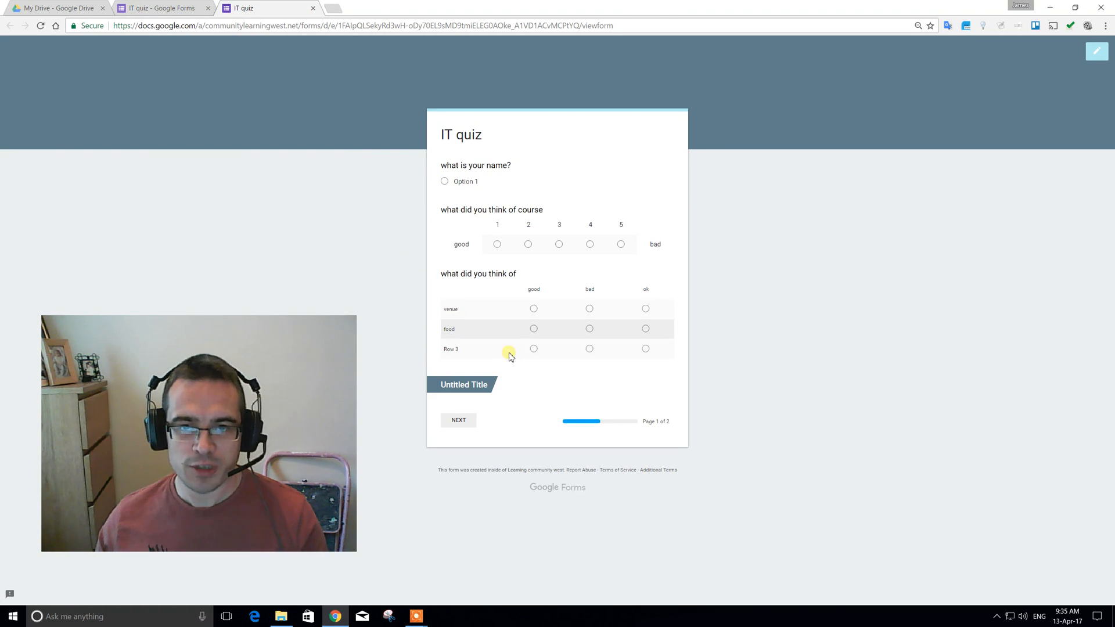
left_click(497, 245)
left_click(590, 244)
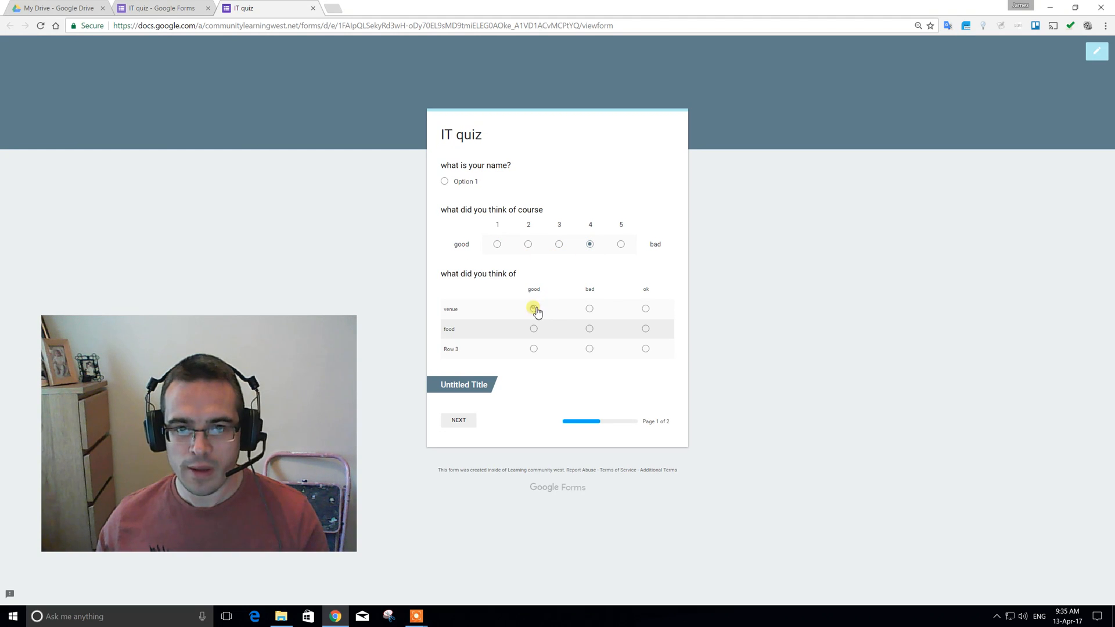
left_click(590, 329)
left_click(534, 349)
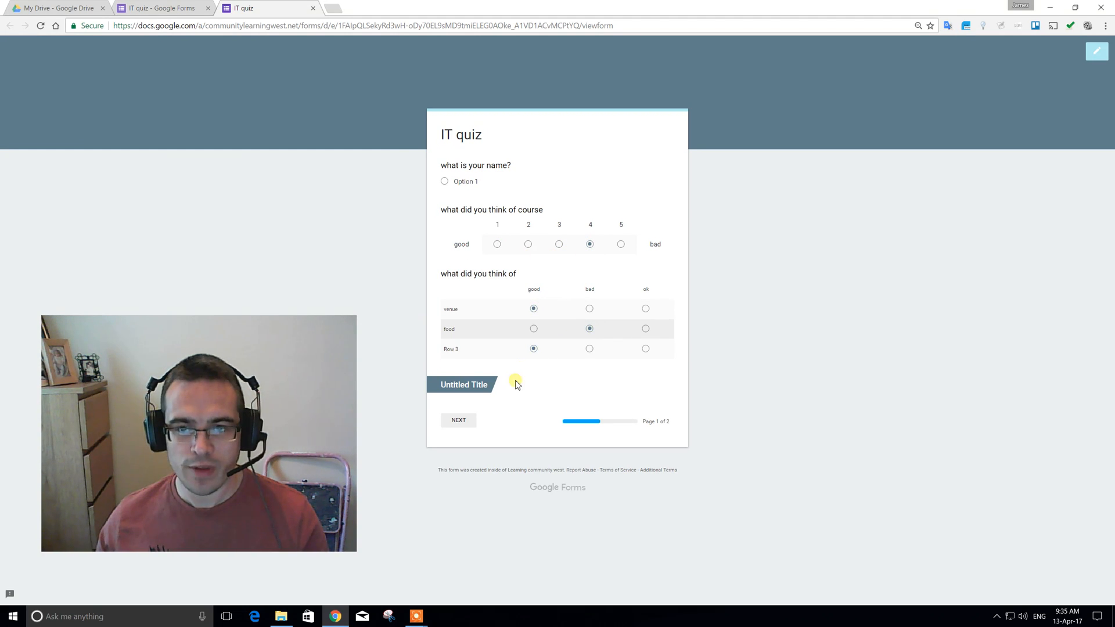
left_click(153, 11)
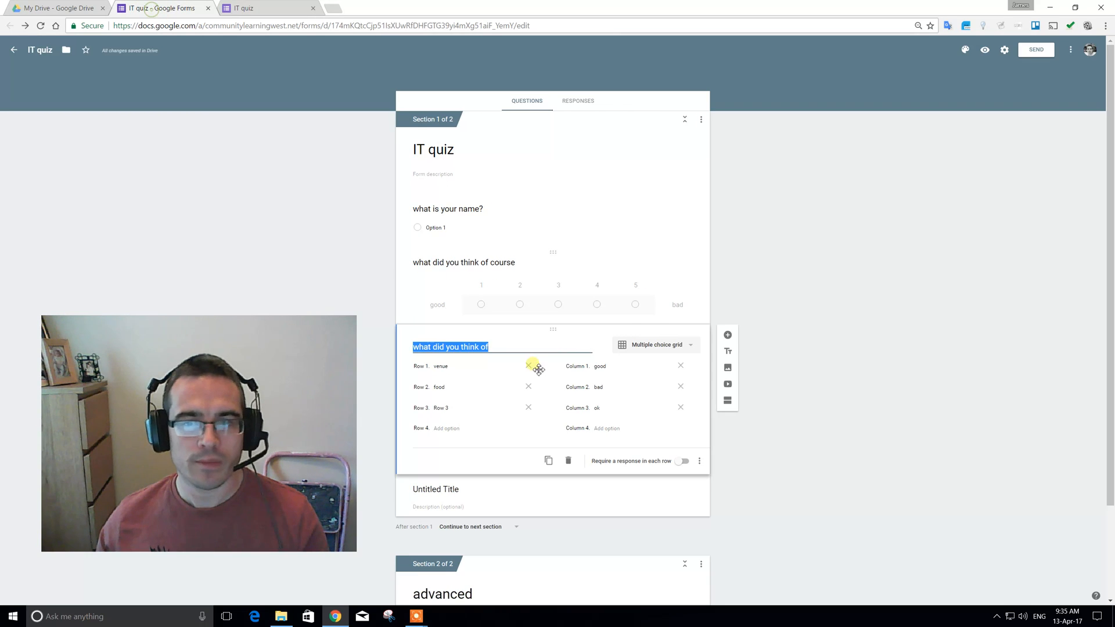
Step: Examine the question types offered for the grid question and the choices for where to go after section 1
left_click(683, 349)
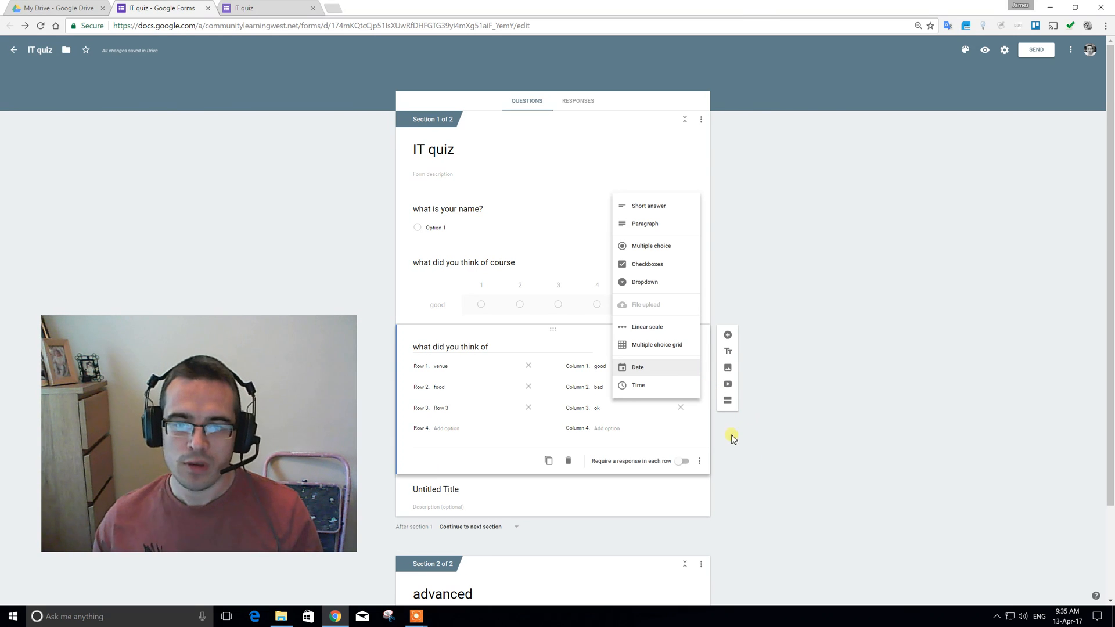
left_click(755, 455)
scroll(743, 481, "down", 2)
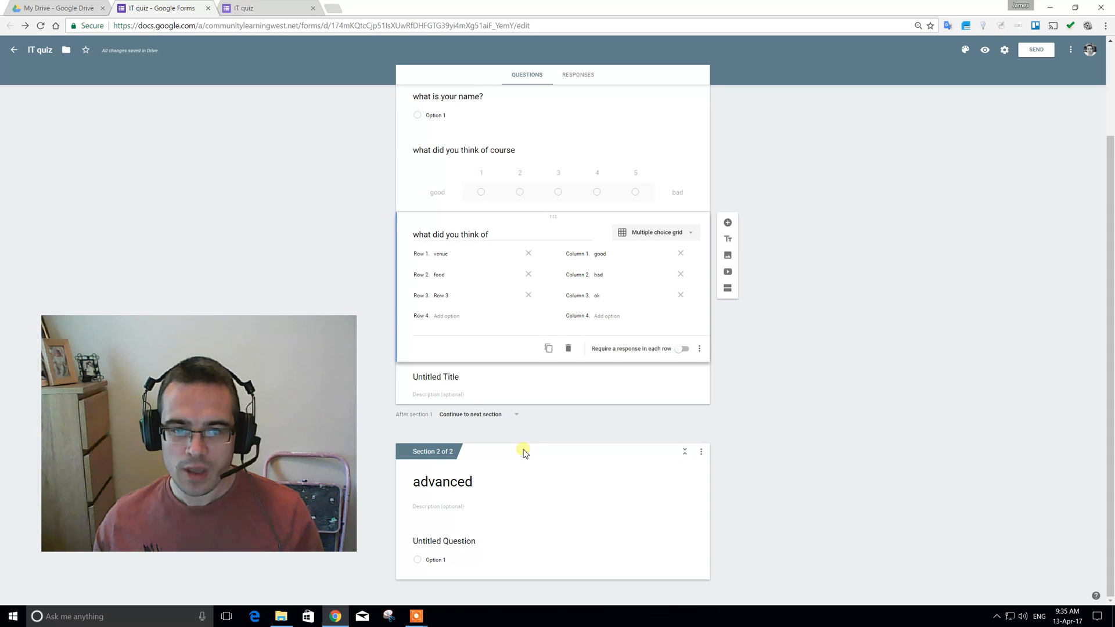
left_click(484, 419)
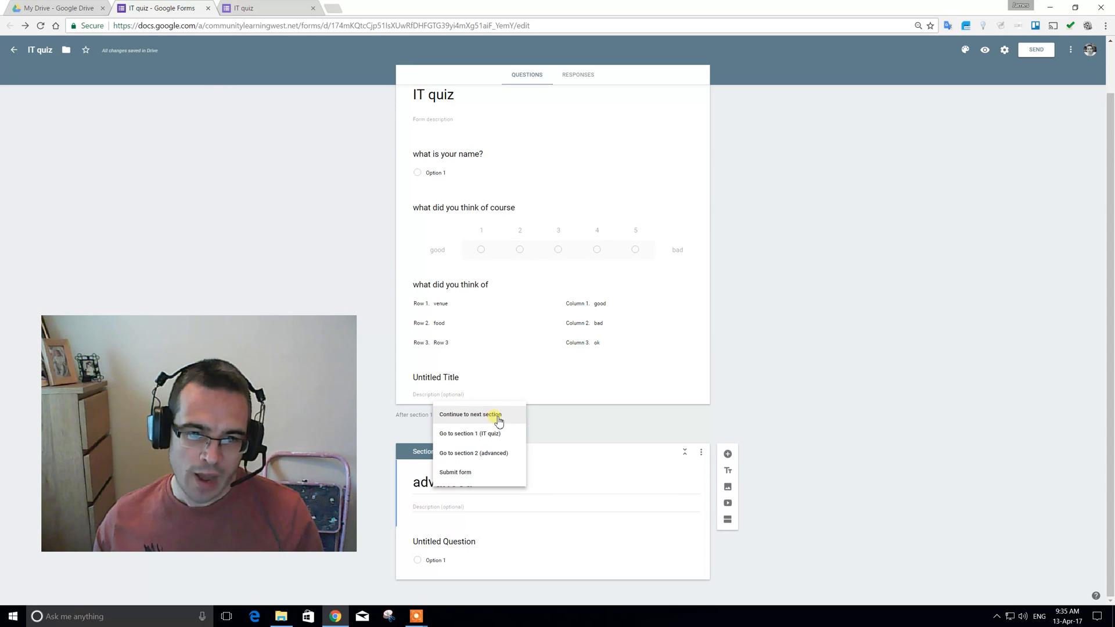
left_click(552, 424)
scroll(662, 423, "up", 1)
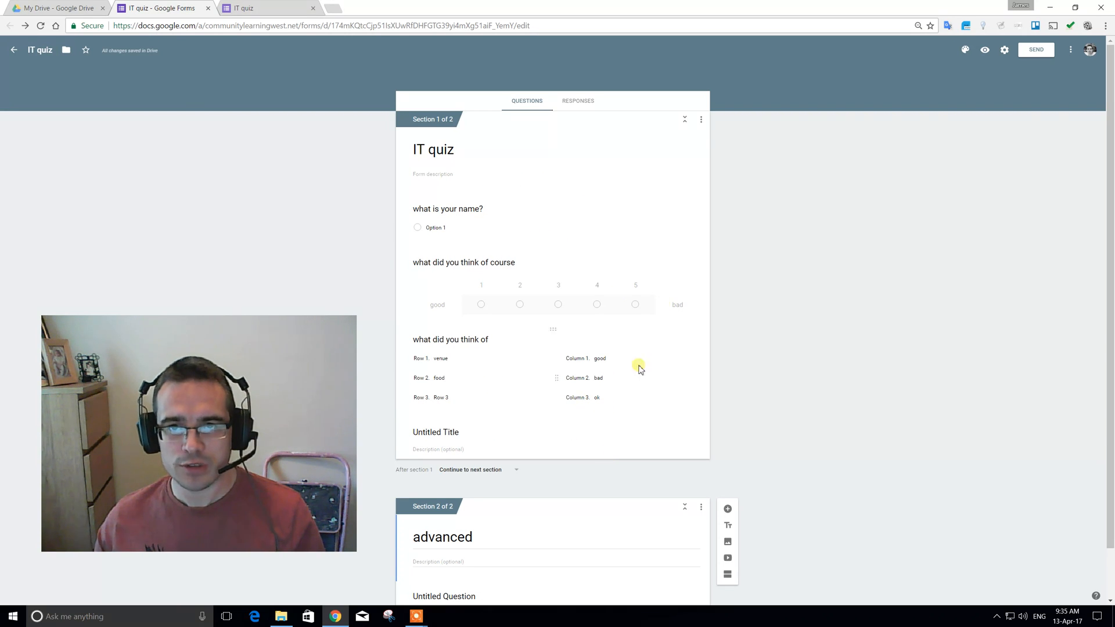
Step: Add Option 2, Option 3 and Option 4 to the "what is your name?" question
left_click(454, 227)
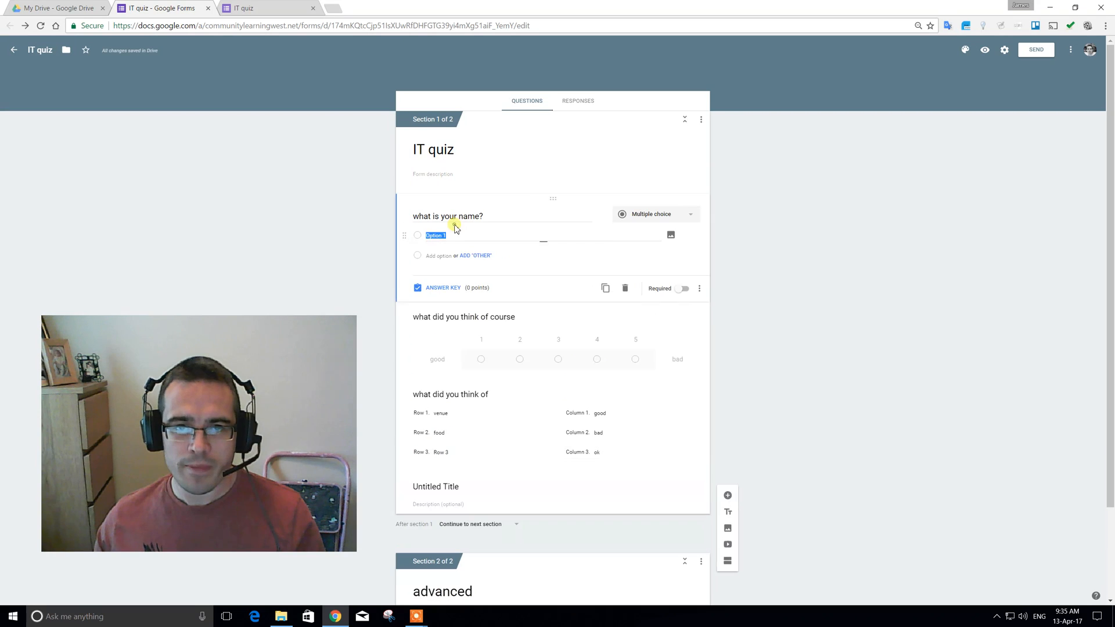
left_click(440, 256)
left_click(440, 278)
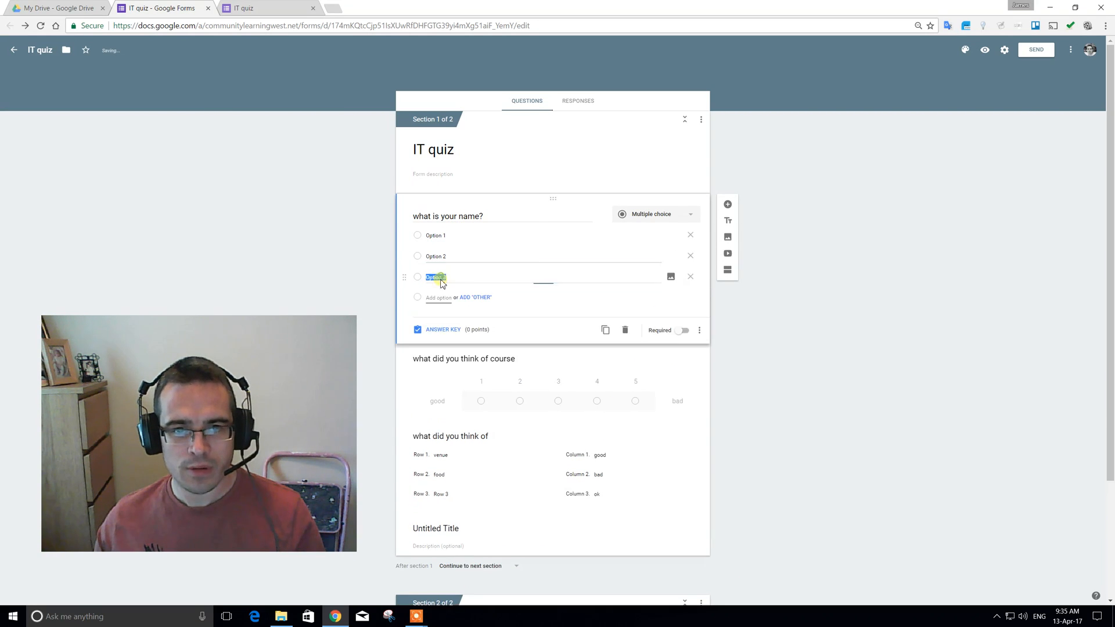
left_click(438, 297)
left_click(828, 331)
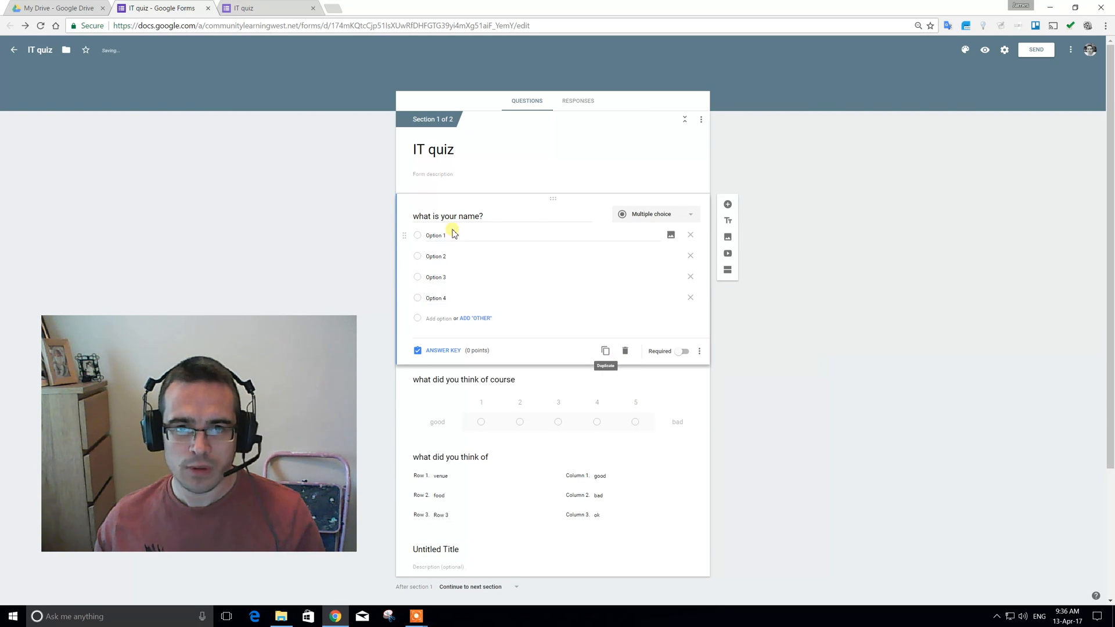
Step: Change the first question's text to "what is your favourite.." and add Option 5 and Option 6
left_click_drag(488, 217, 366, 215)
type("what is your")
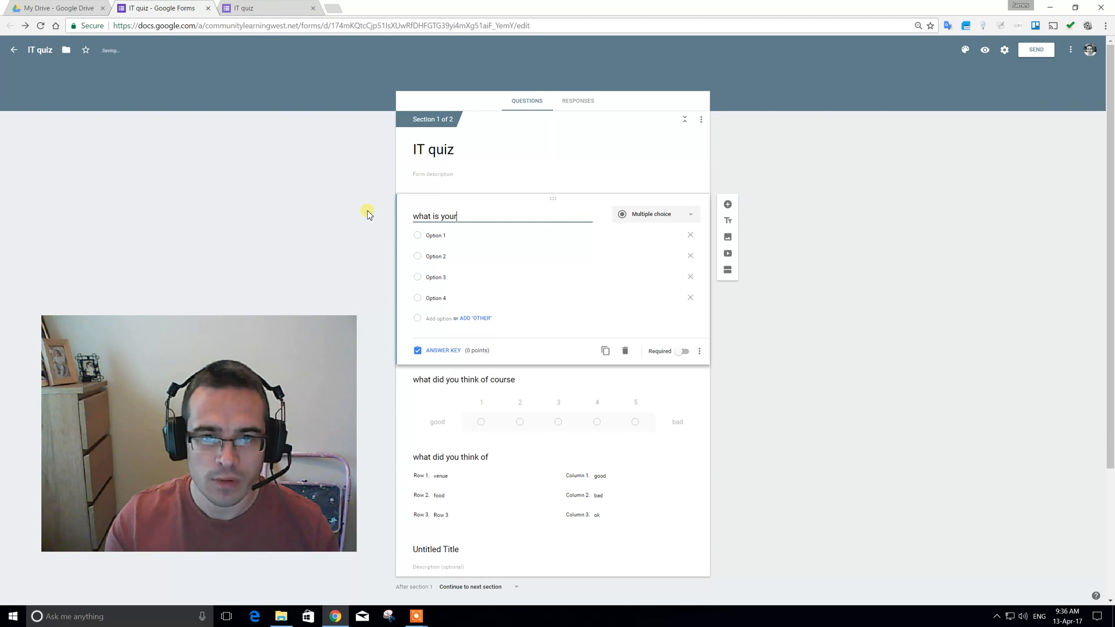
type(" favourite..")
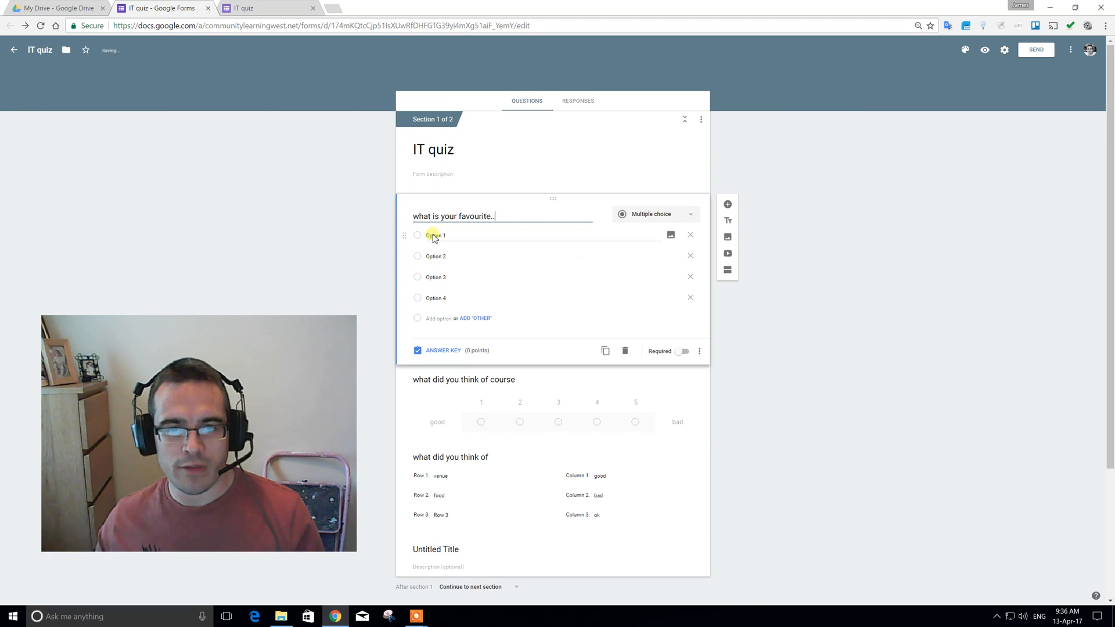
left_click(440, 317)
left_click(437, 340)
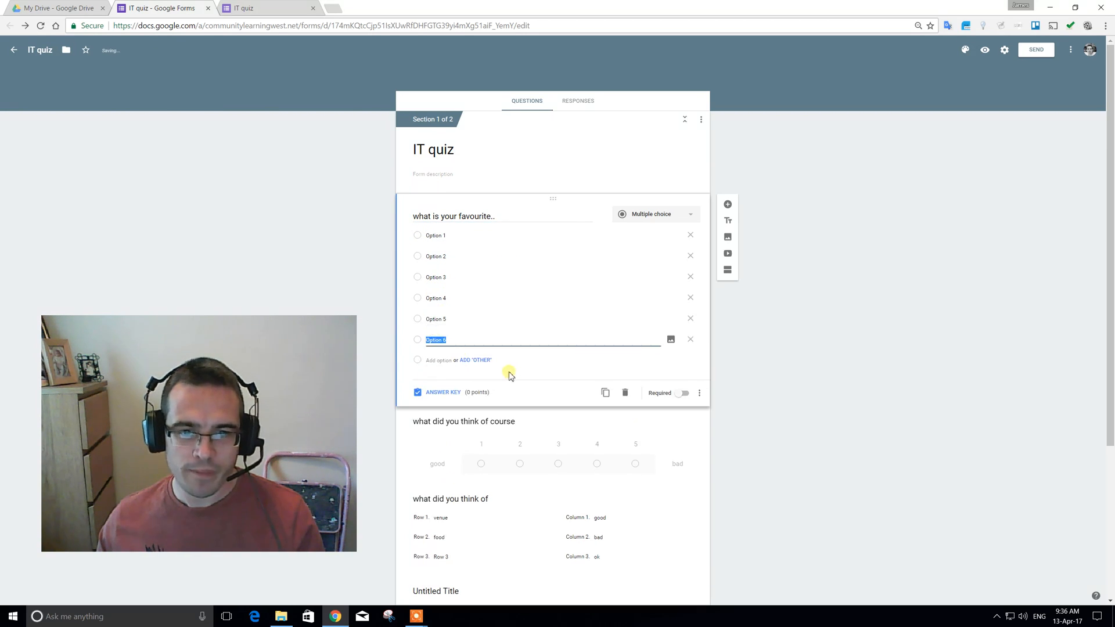
Step: In the first question's answer key, set 2 points and mark Option 1, Option 2 and Option 5 as correct
left_click(440, 393)
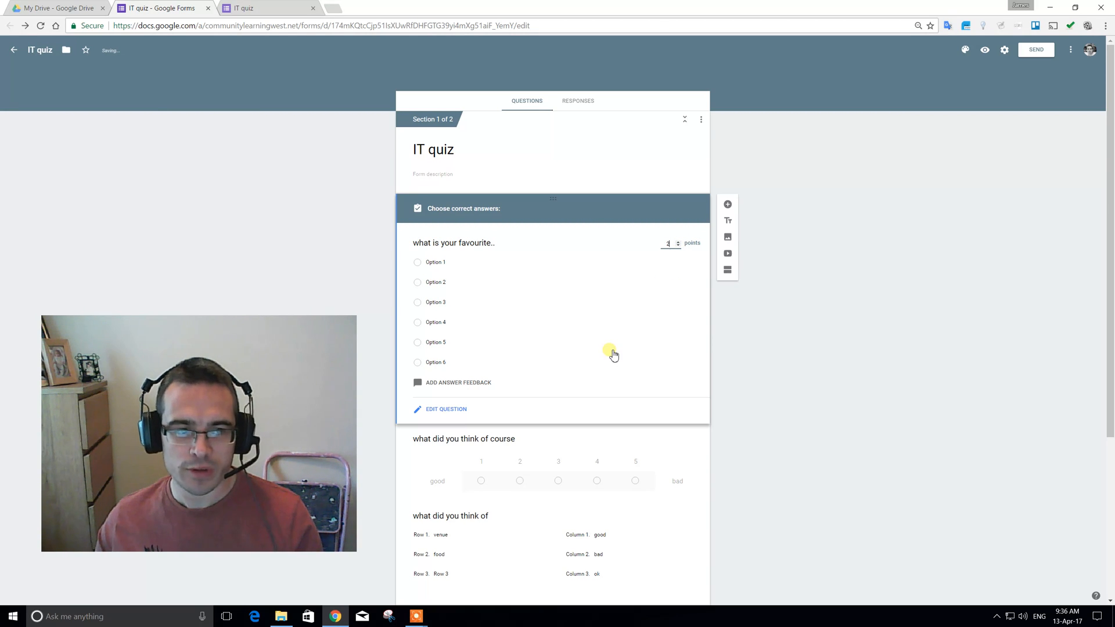
left_click(417, 263)
left_click(418, 282)
left_click(419, 343)
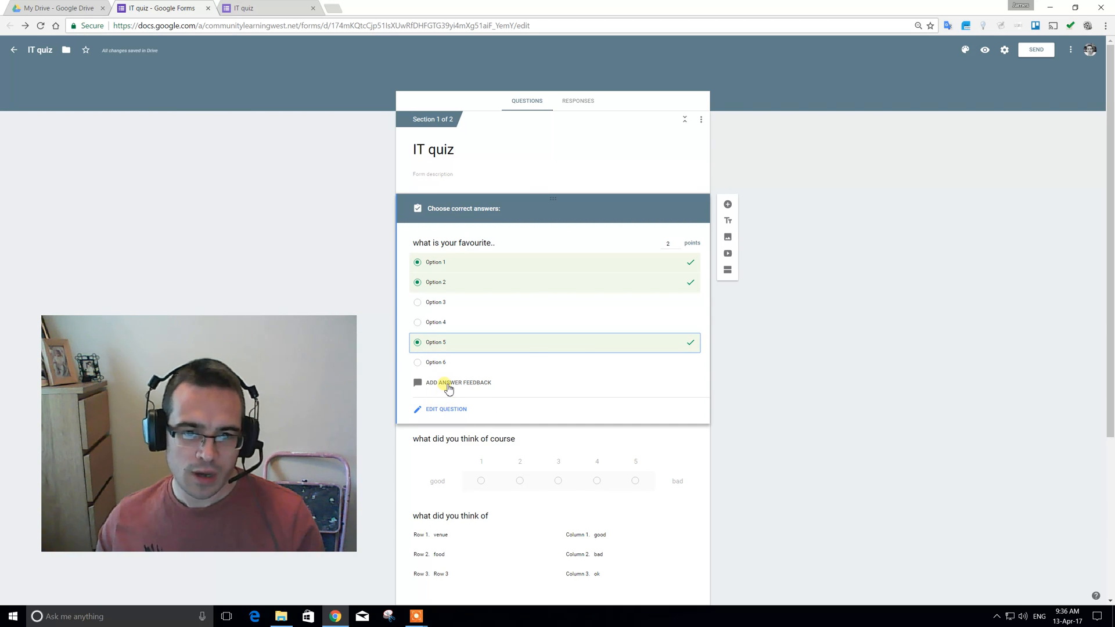
Step: Draft "option b is incorrect because.." as the first question's feedback for incorrect answers and copy the text
left_click(440, 386)
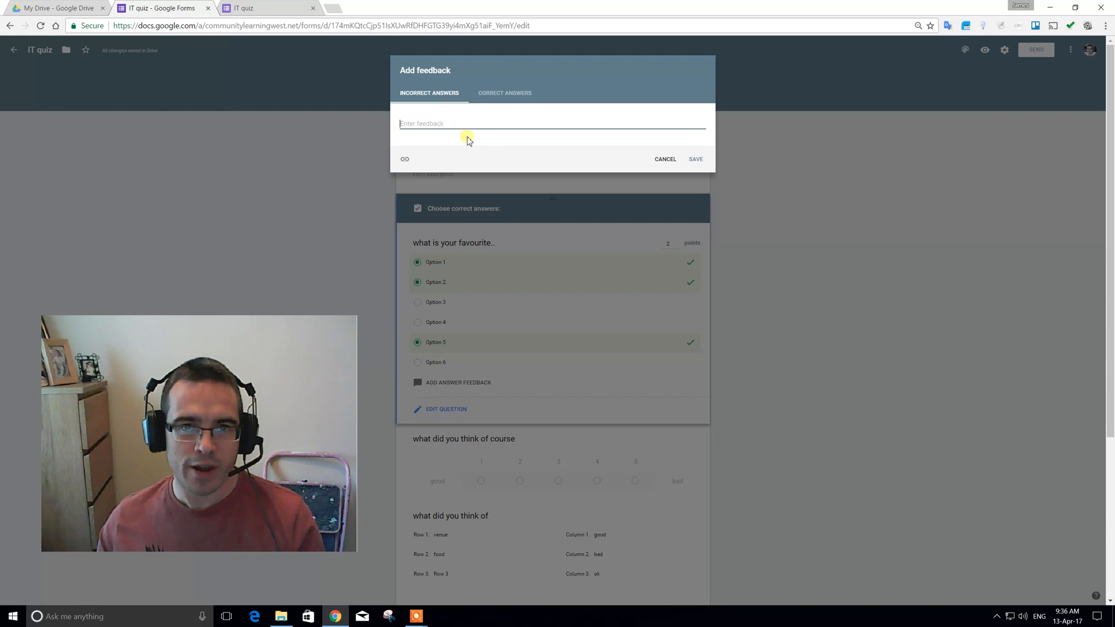
left_click(491, 95)
left_click(443, 97)
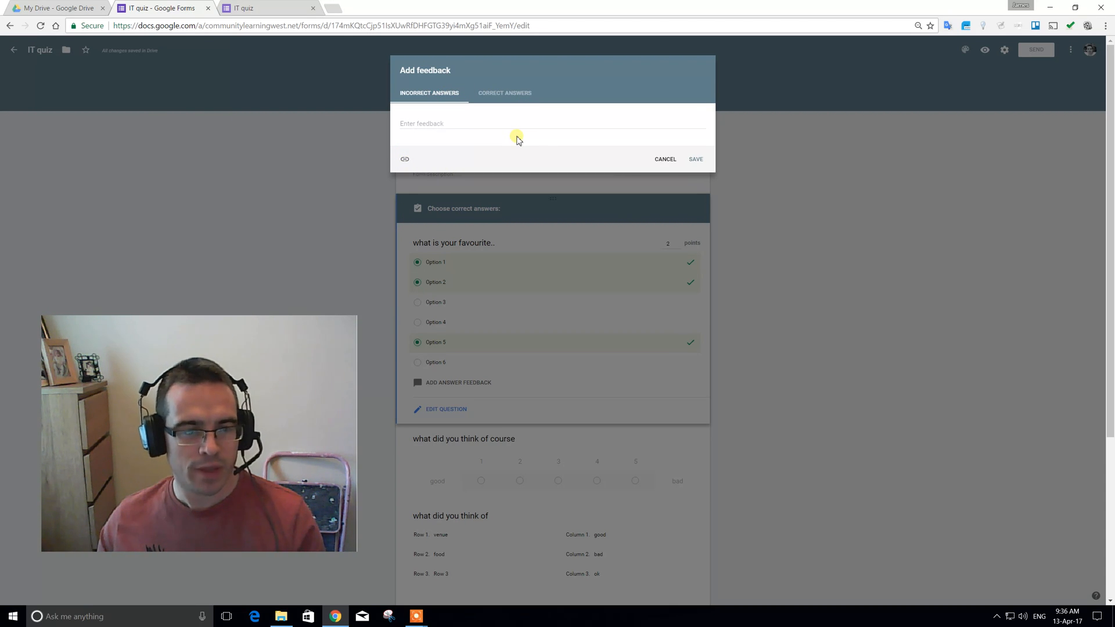
left_click(430, 123)
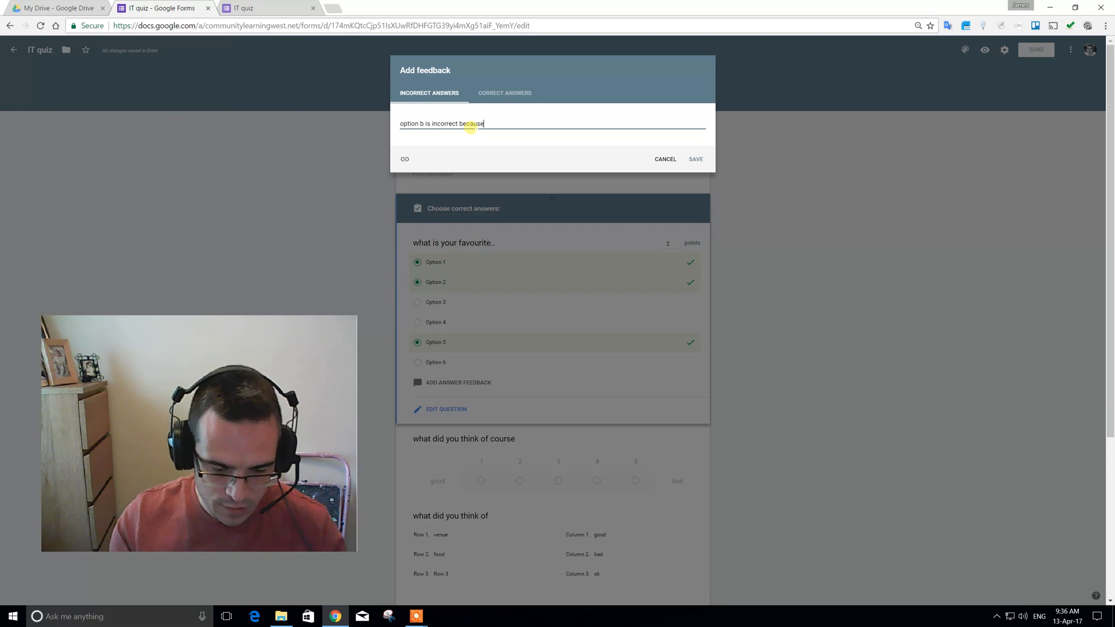
type("..")
left_click_drag(501, 127, 336, 130)
key("ctrl+c")
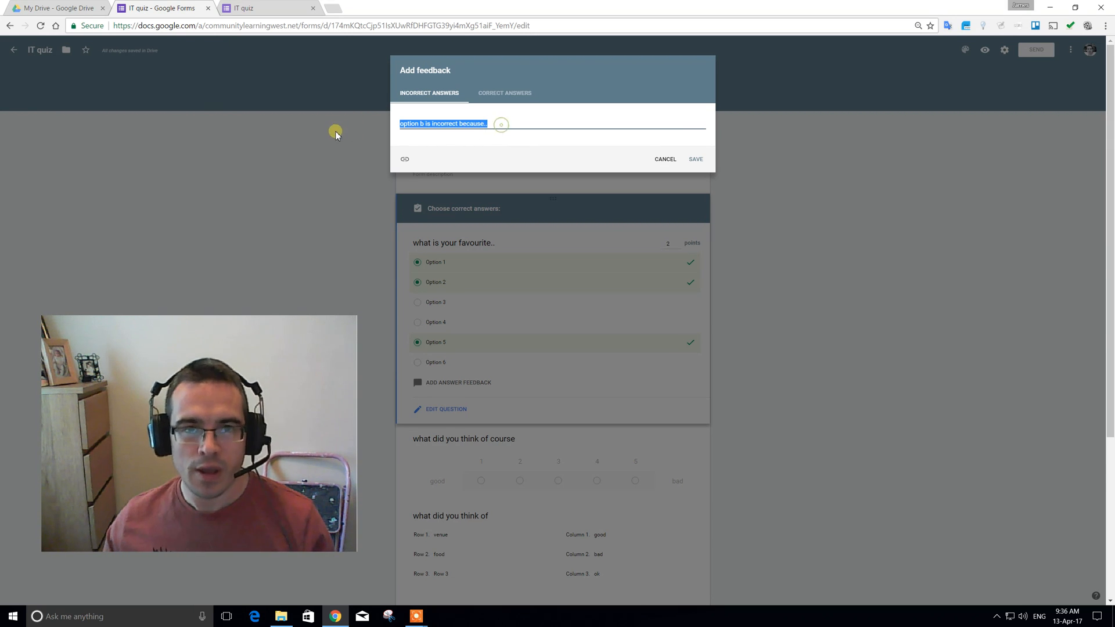
Step: Try the copied text as the feedback for correct answers, and discard the whole feedback draft
left_click(490, 94)
left_click(463, 121)
key("ctrl+v")
left_click(425, 100)
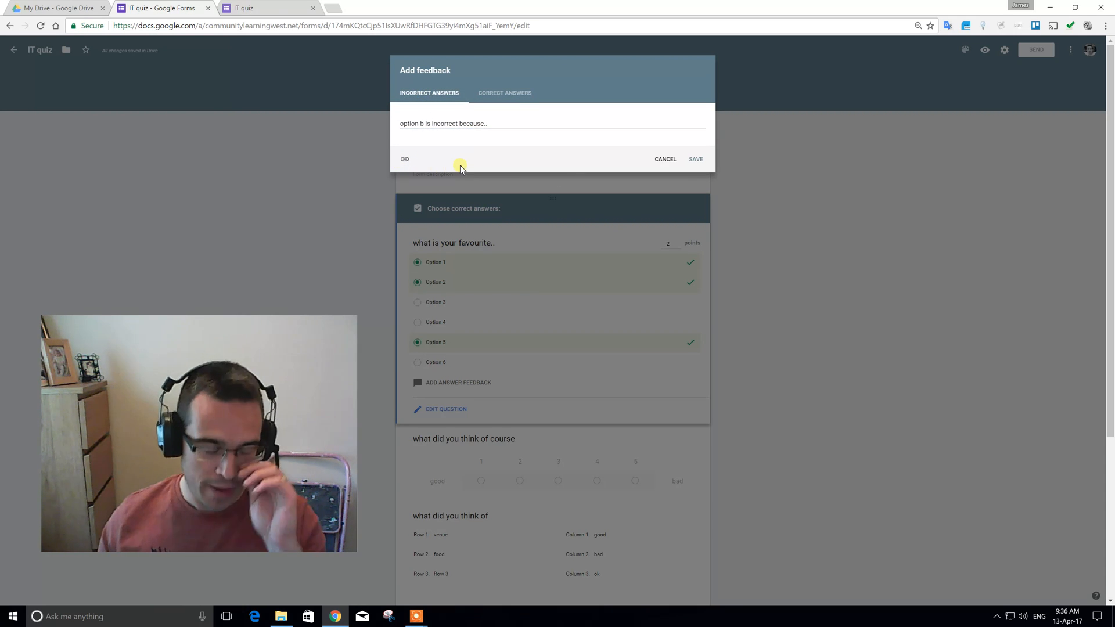
left_click(665, 159)
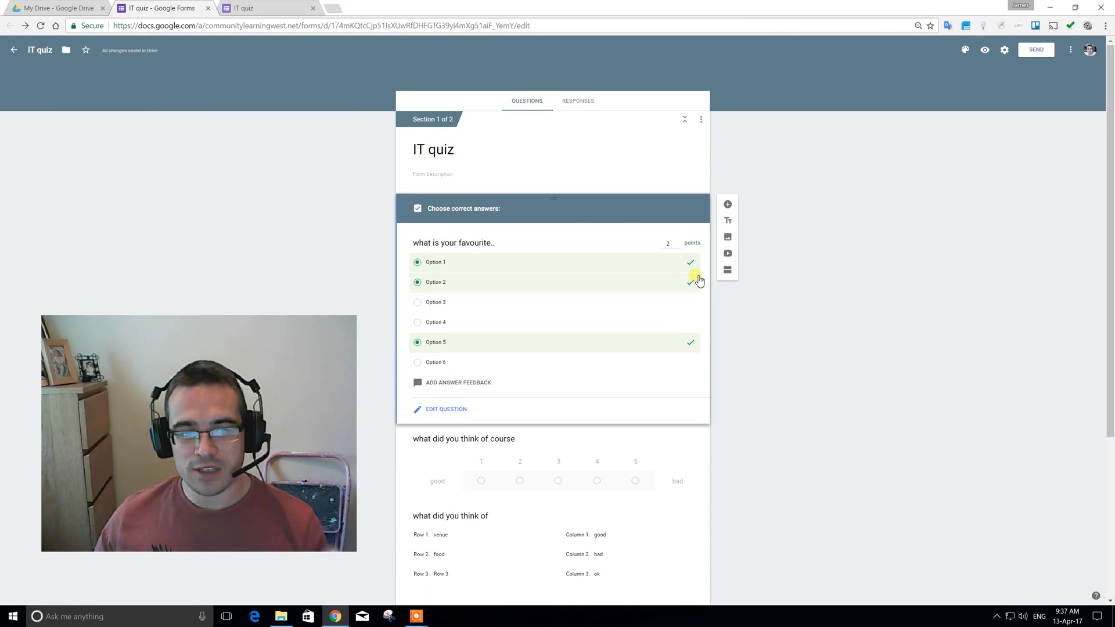
Step: Select the "what did you think of course" question and reload the quiz's preview page
scroll(772, 325, "down", 1)
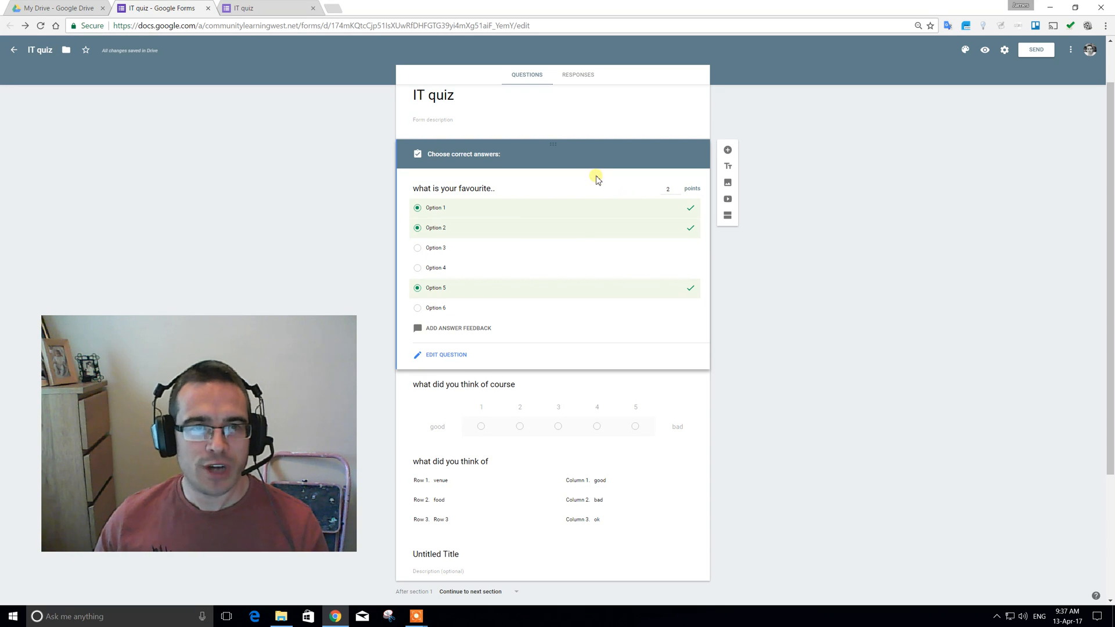
left_click(642, 393)
left_click(249, 8)
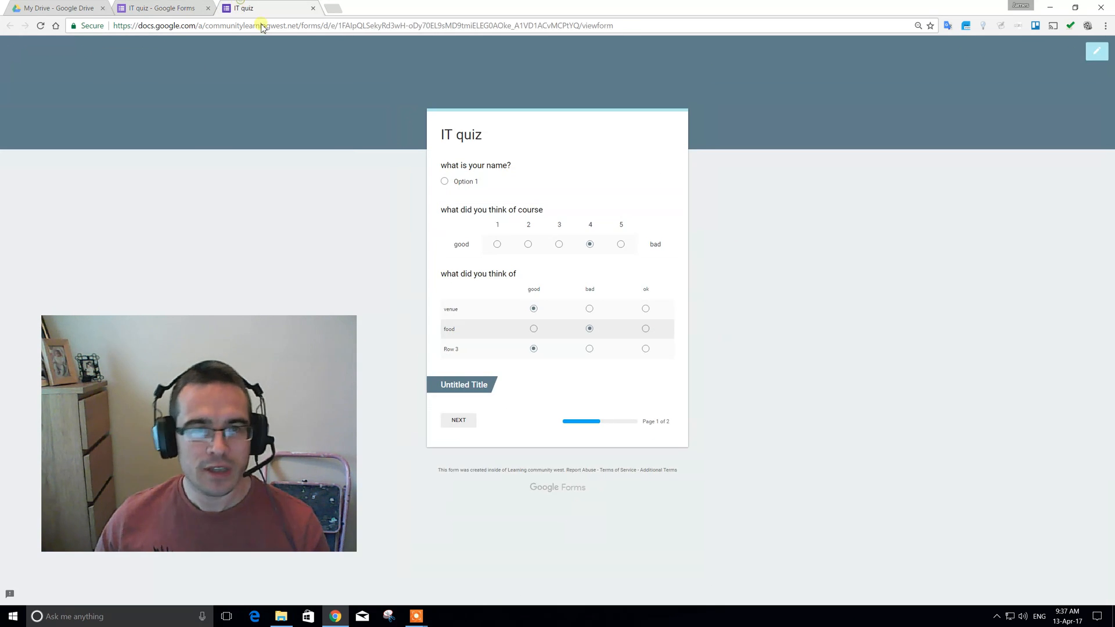
key("F5")
left_click(576, 87)
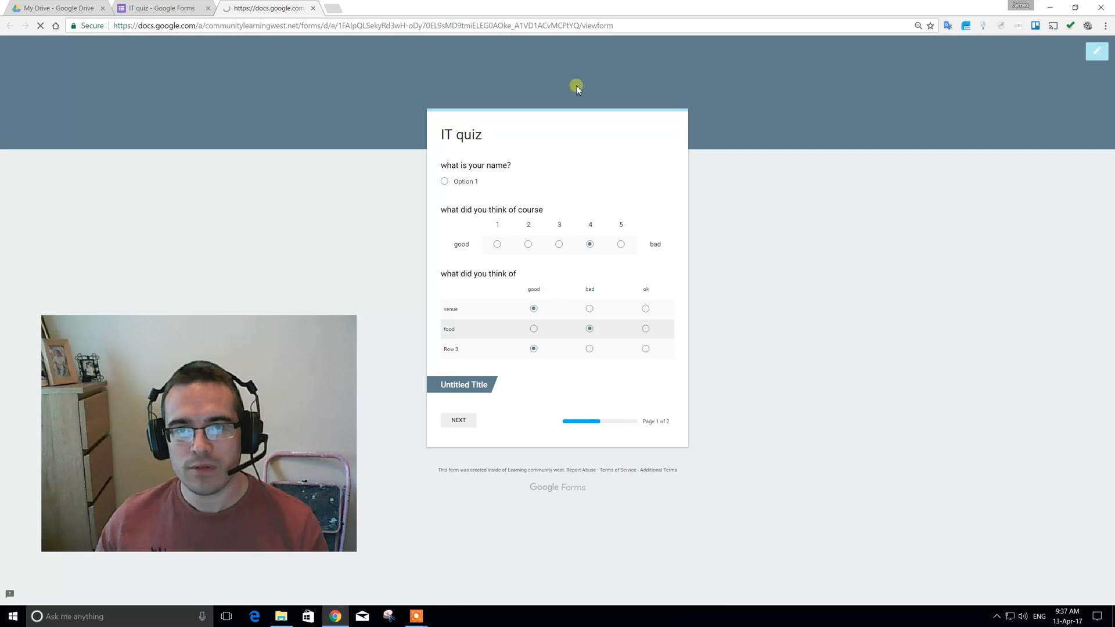
Step: Test the previewed quiz by choosing Option 6, going to the second page and back, and choosing Option 2
left_click(444, 214)
left_click(458, 503)
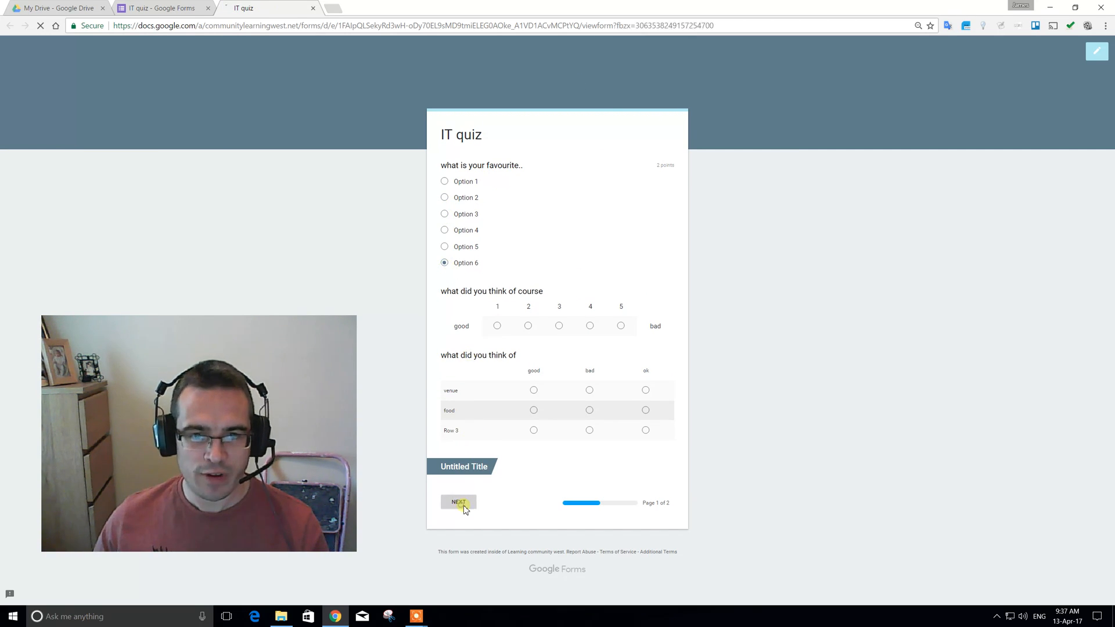
left_click(462, 244)
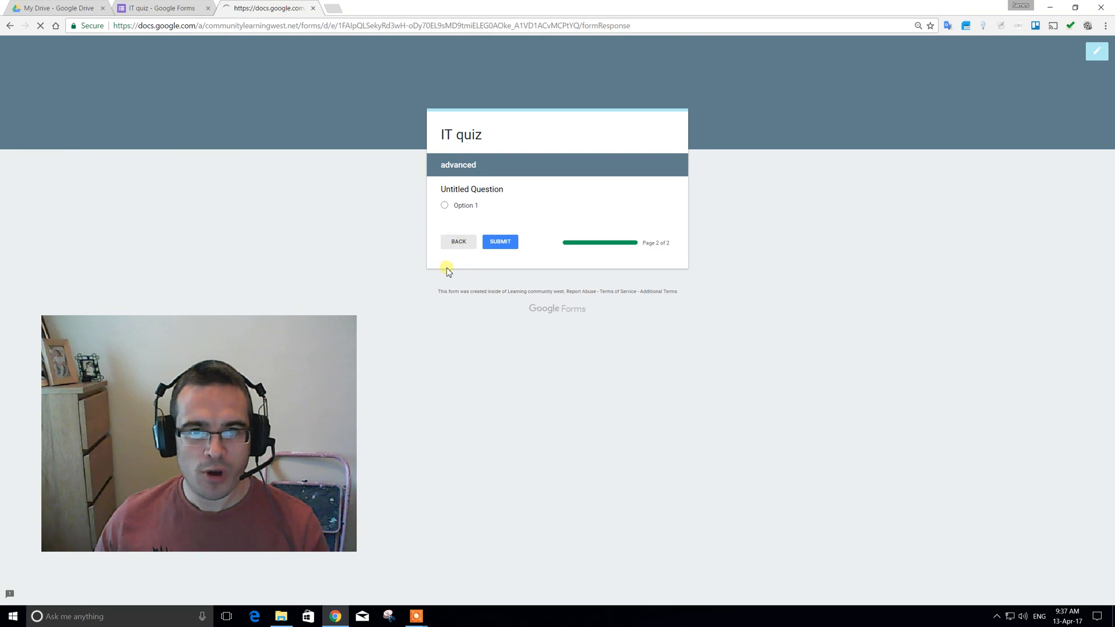
left_click(445, 197)
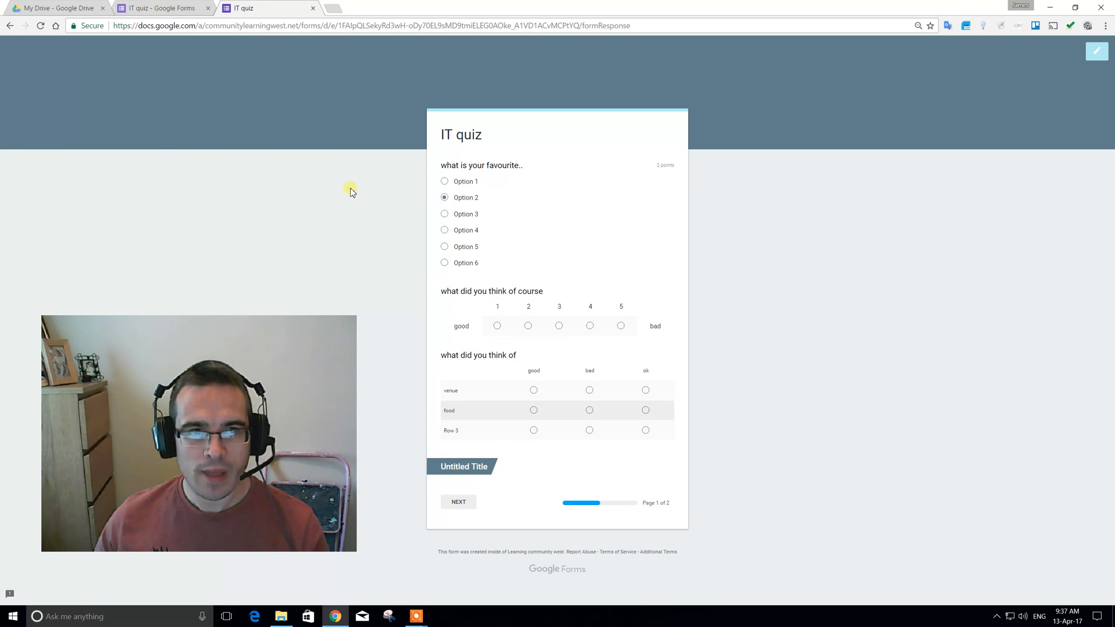
Step: Return to the form editor, generate a shortened share link for the quiz and copy it
left_click(163, 8)
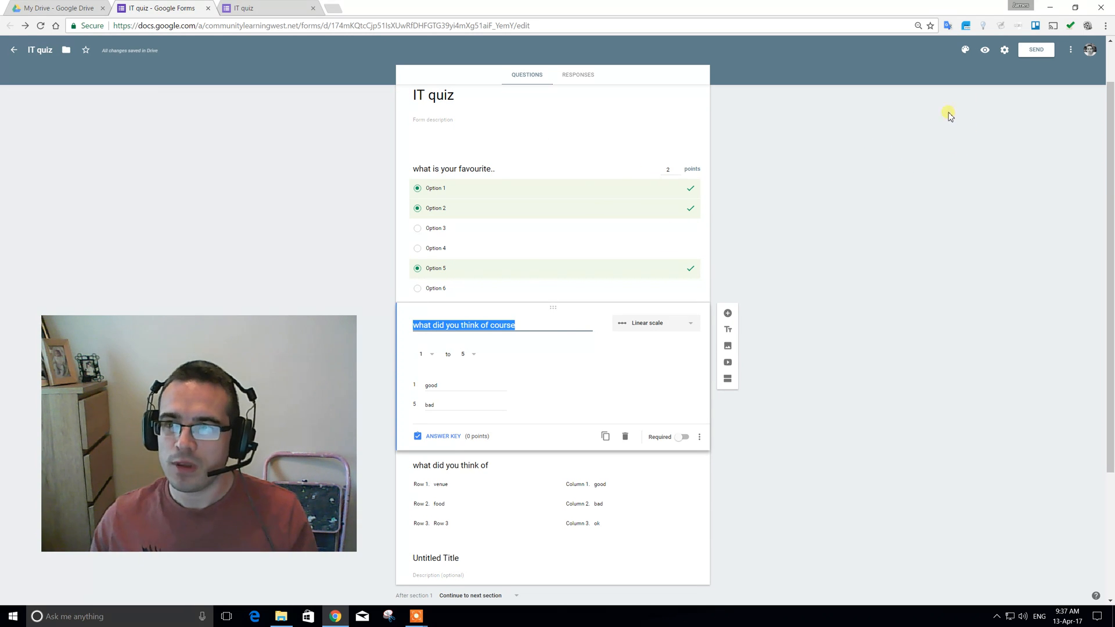
left_click(1036, 51)
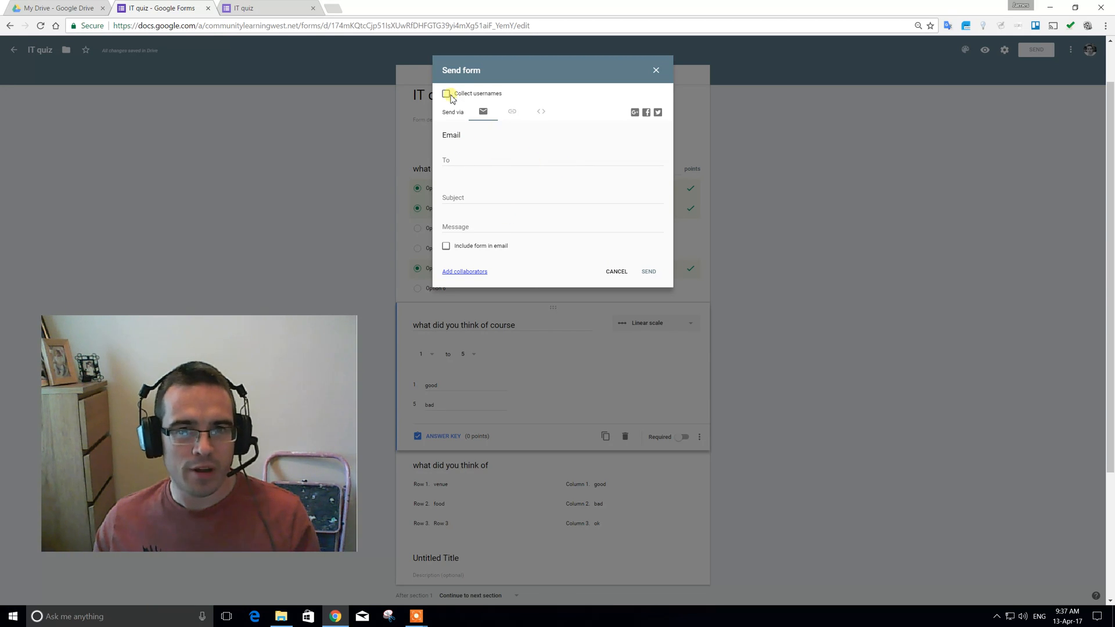
left_click(518, 113)
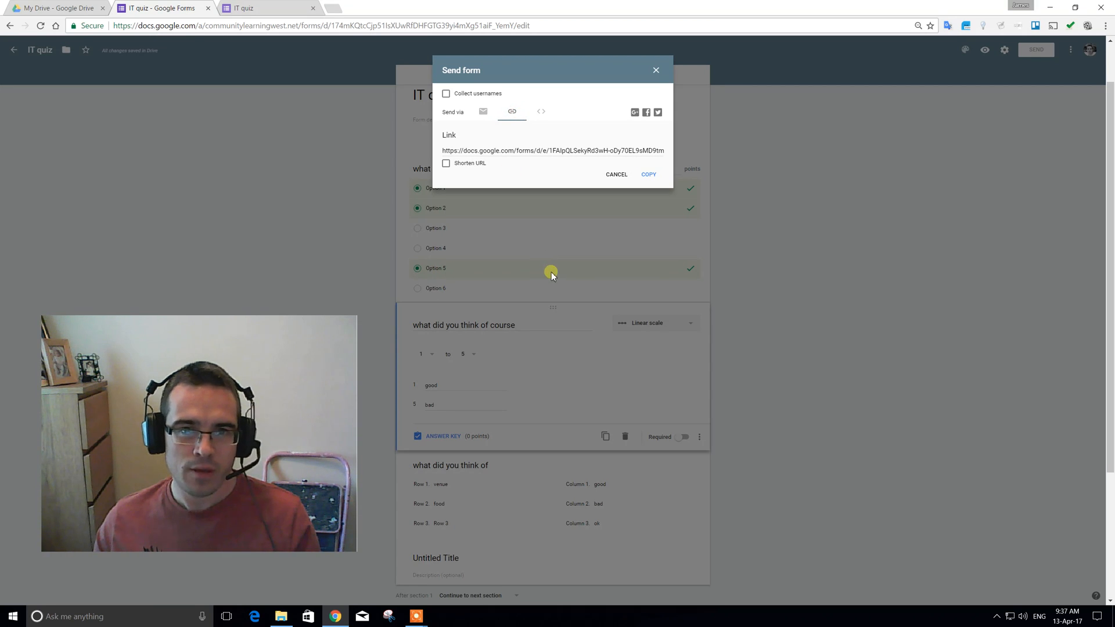
left_click(446, 164)
key("ctrl+c")
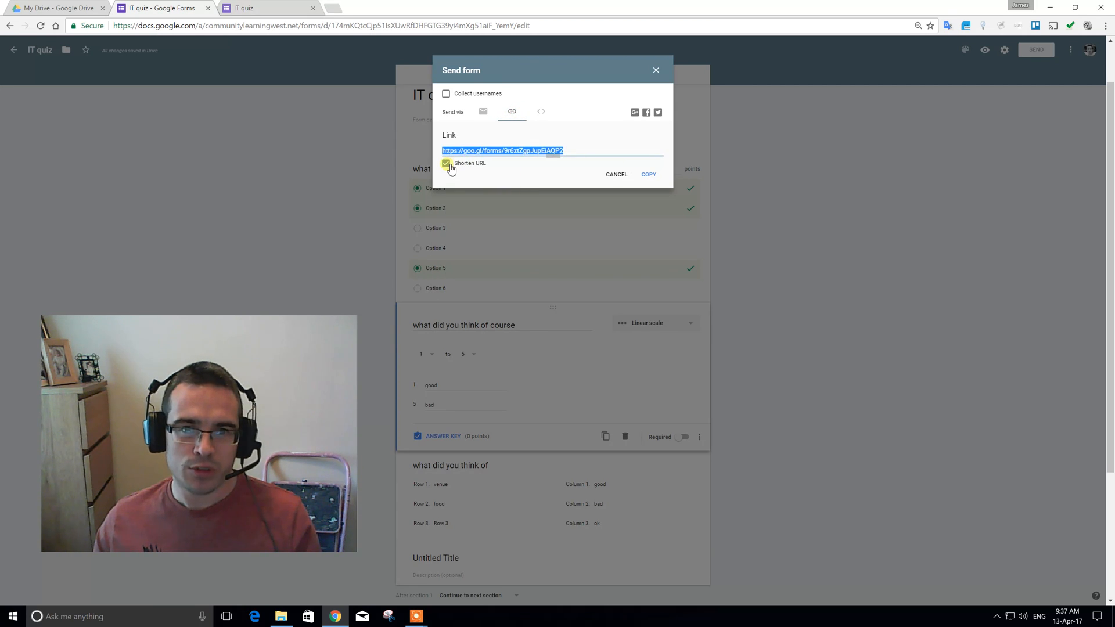
right_click(500, 153)
left_click(519, 157)
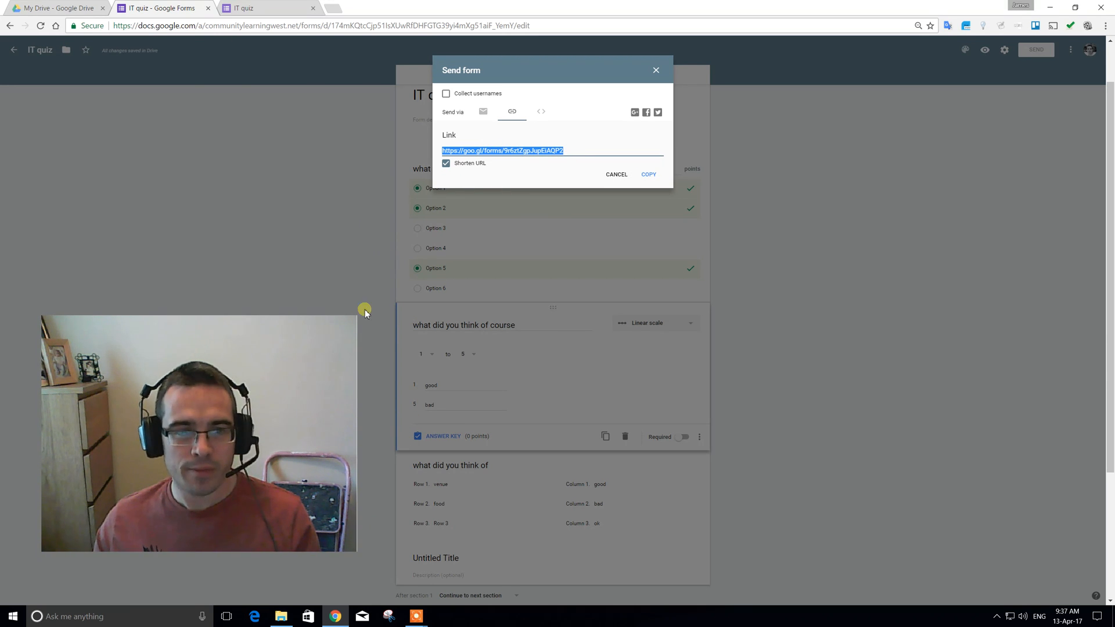
Step: Open the copied quiz link in a new incognito window
left_click(1107, 27)
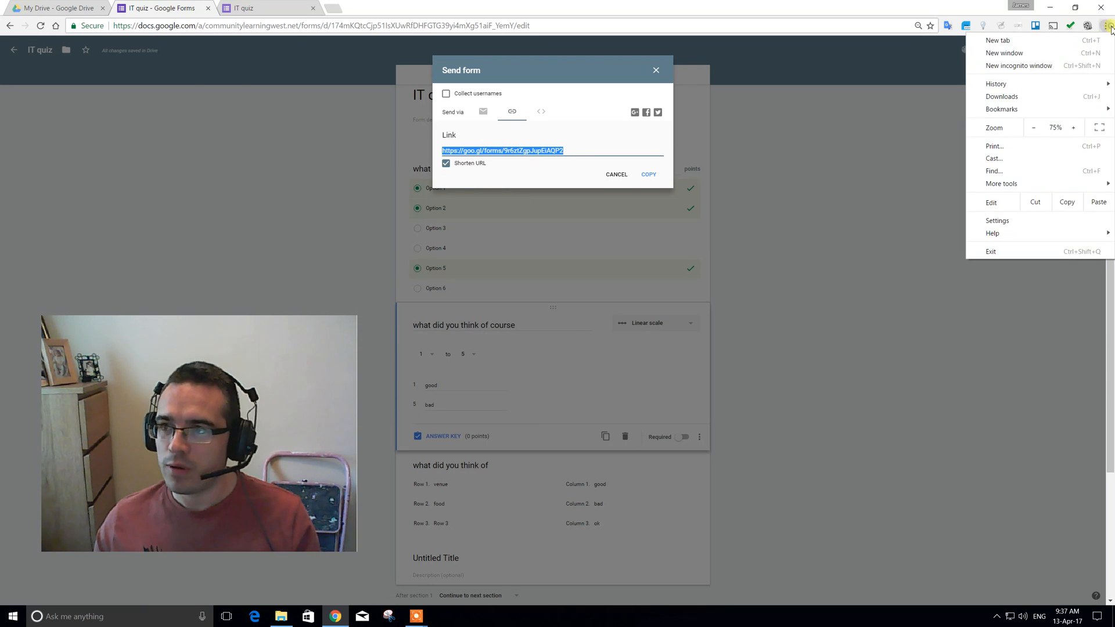
left_click(1046, 66)
right_click(230, 27)
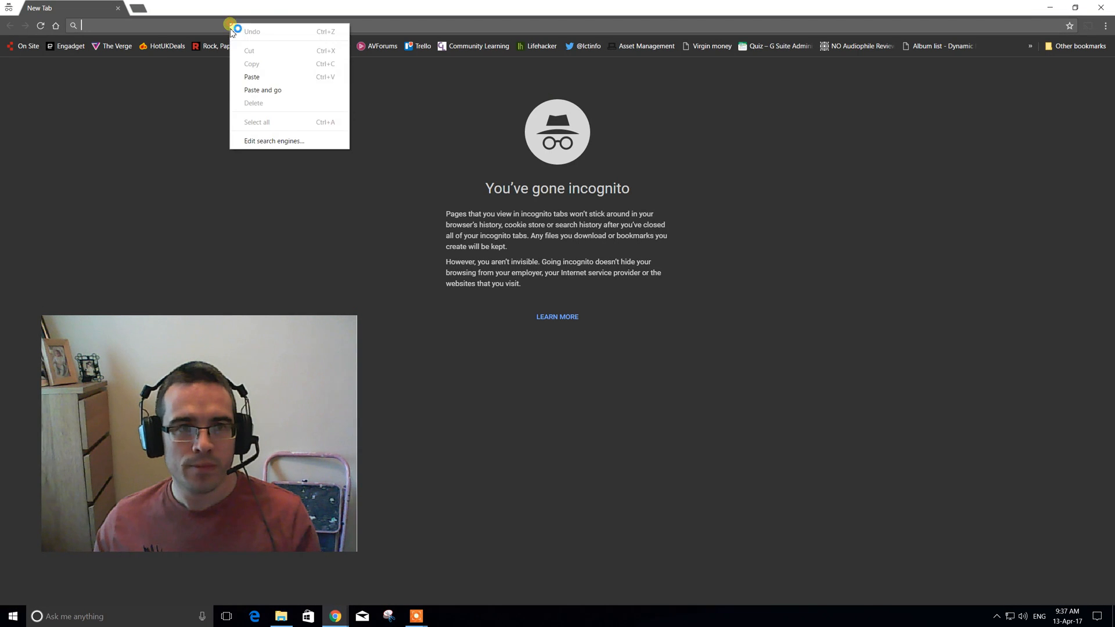
left_click(290, 91)
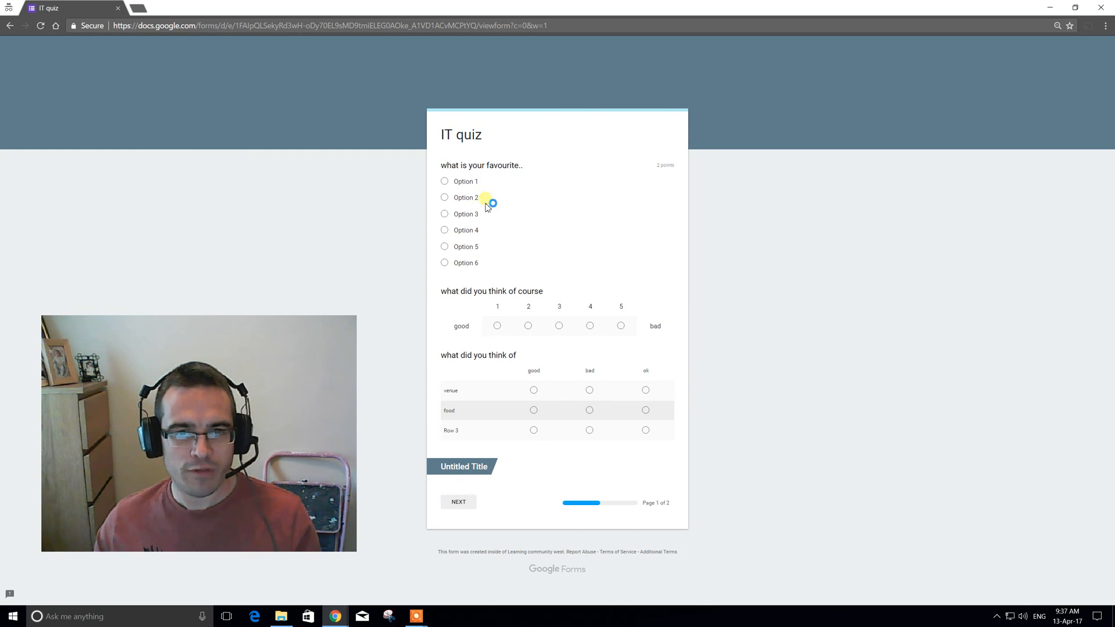
Step: Submit a test response with Option 2, course rating 1, venue good and Option 1 in the advanced section, and view its score
left_click(445, 198)
left_click(497, 327)
left_click(534, 390)
left_click(458, 501)
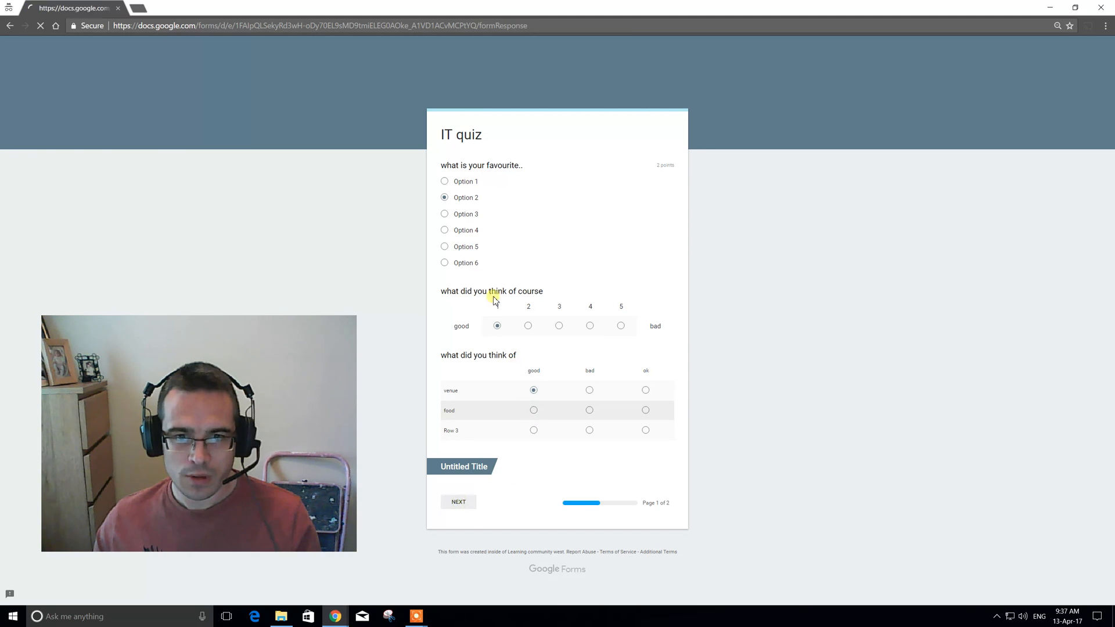
left_click(445, 205)
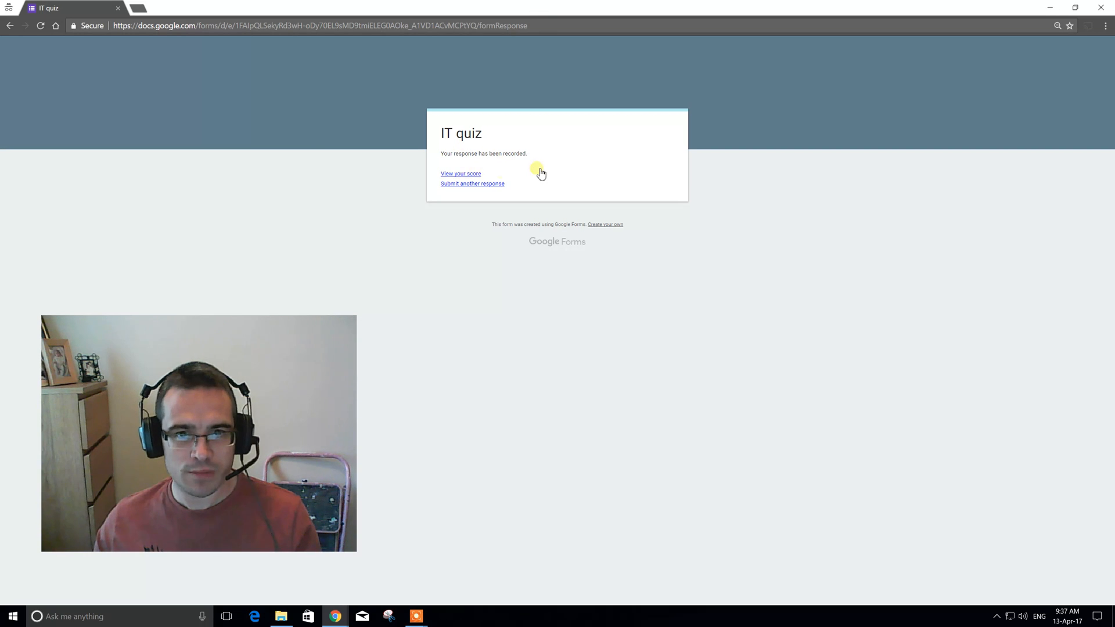
left_click(457, 174)
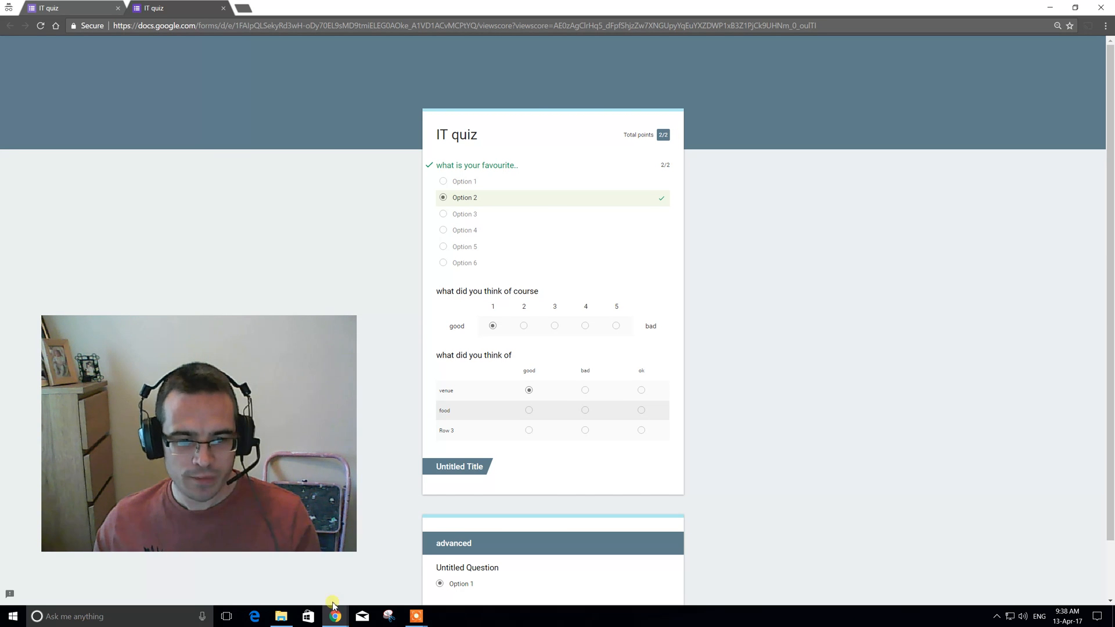
Step: Return to the form editor window, close the sharing dialog and review the summary charts of the responses
mouse_move(335, 613)
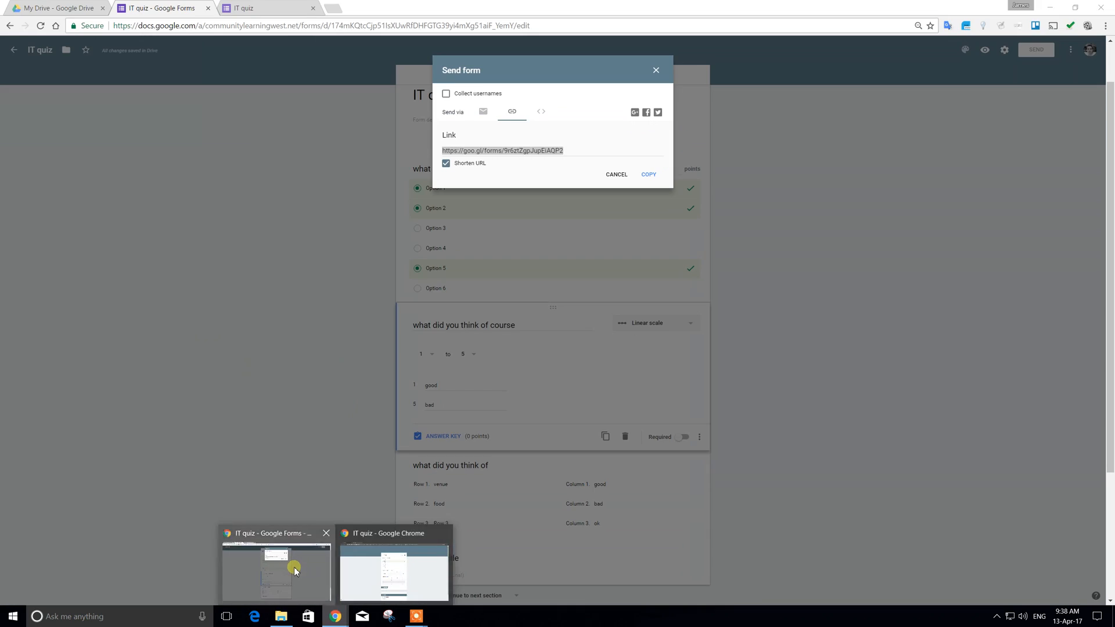
left_click(293, 575)
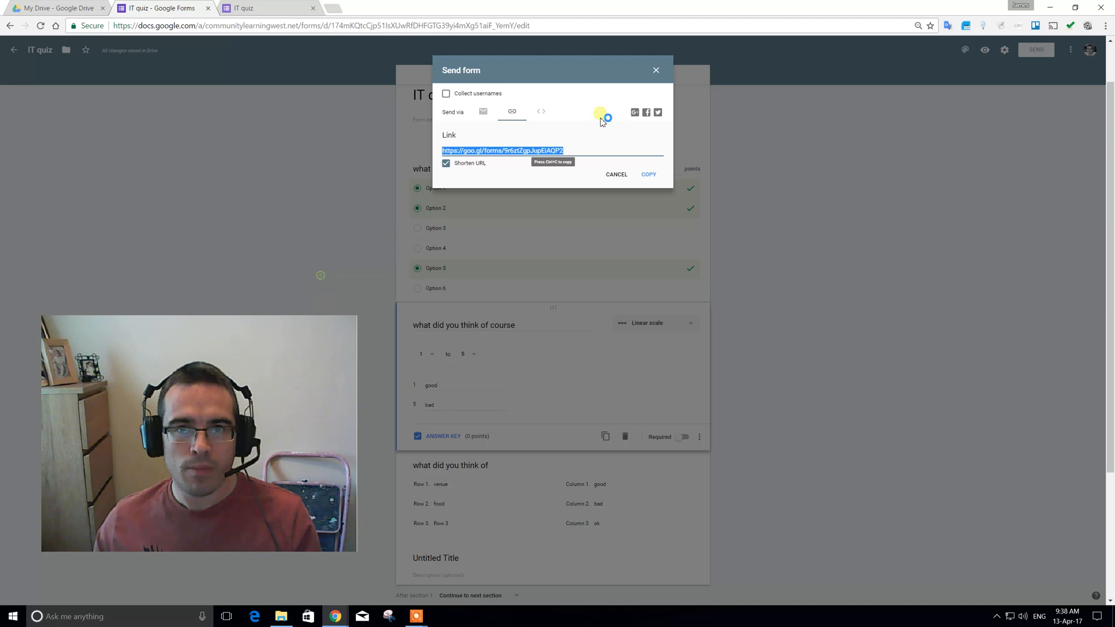
left_click(660, 70)
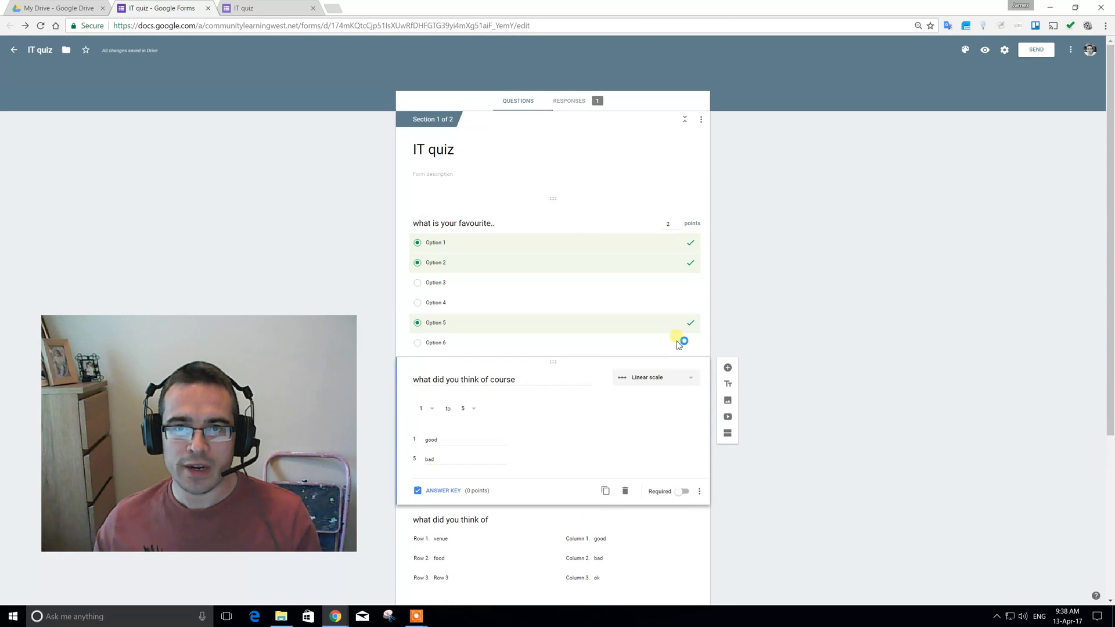
left_click(585, 104)
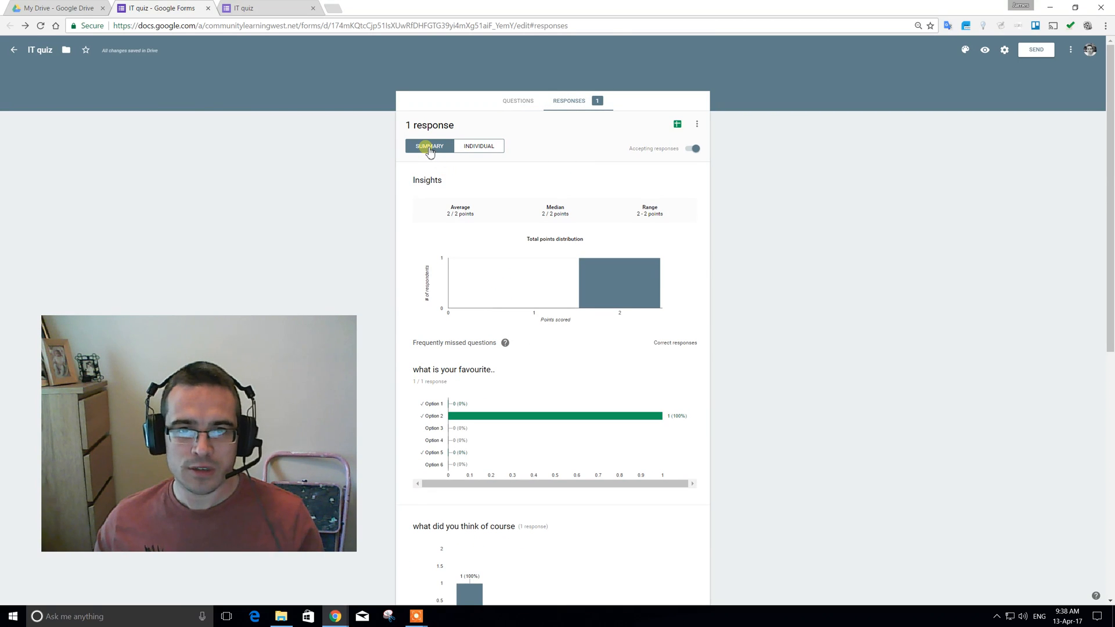
scroll(479, 473, "down", 8)
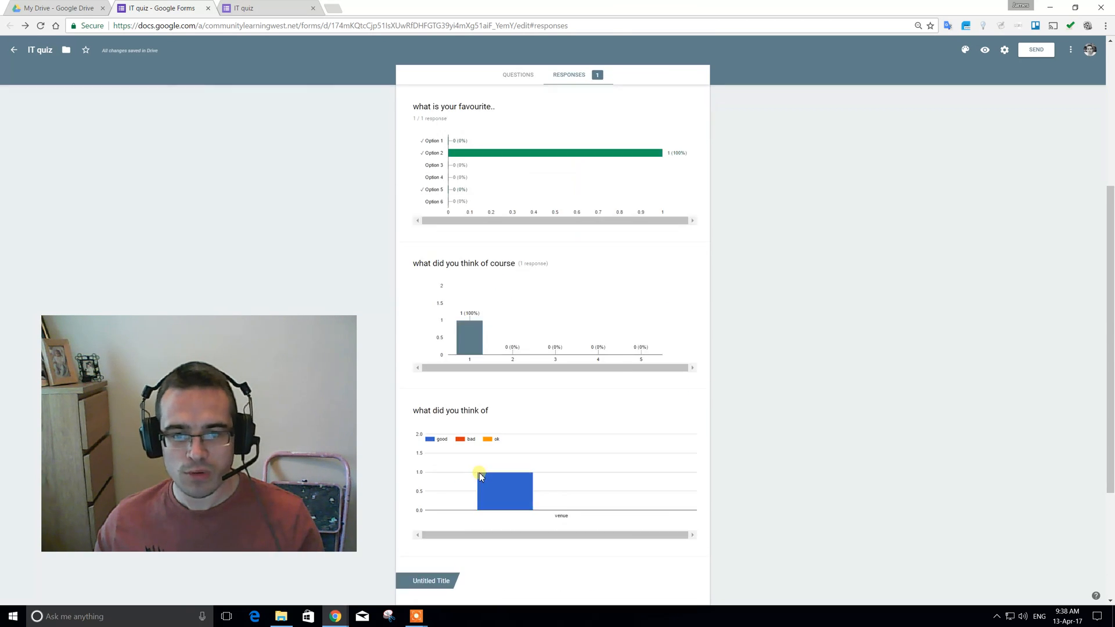
scroll(501, 500, "up", 10)
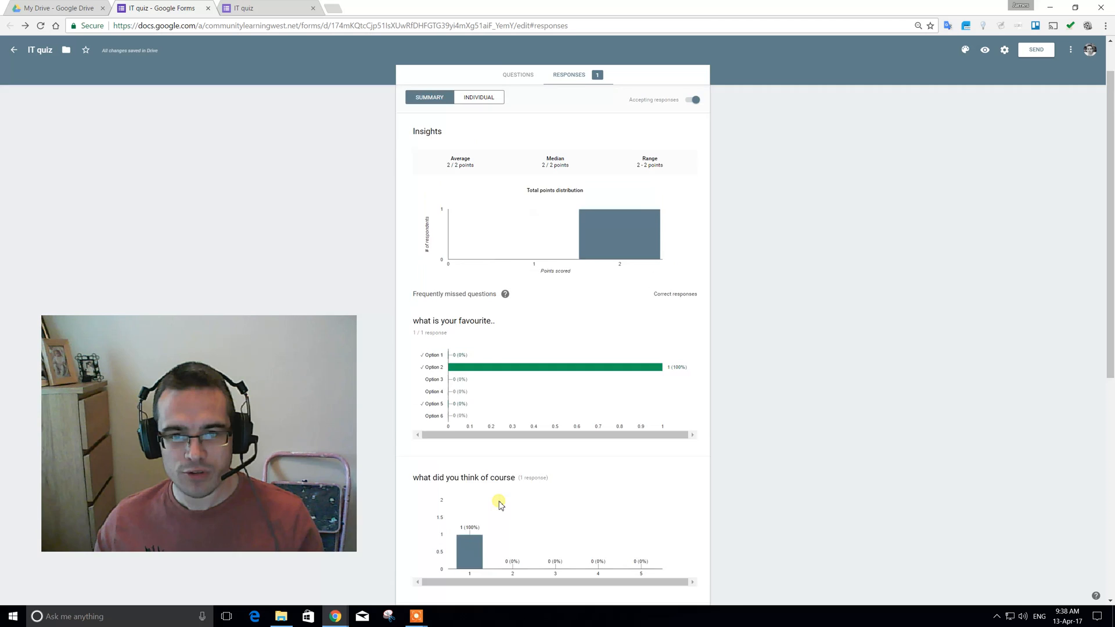
Step: Check the additional response options and view the individual response
left_click(697, 124)
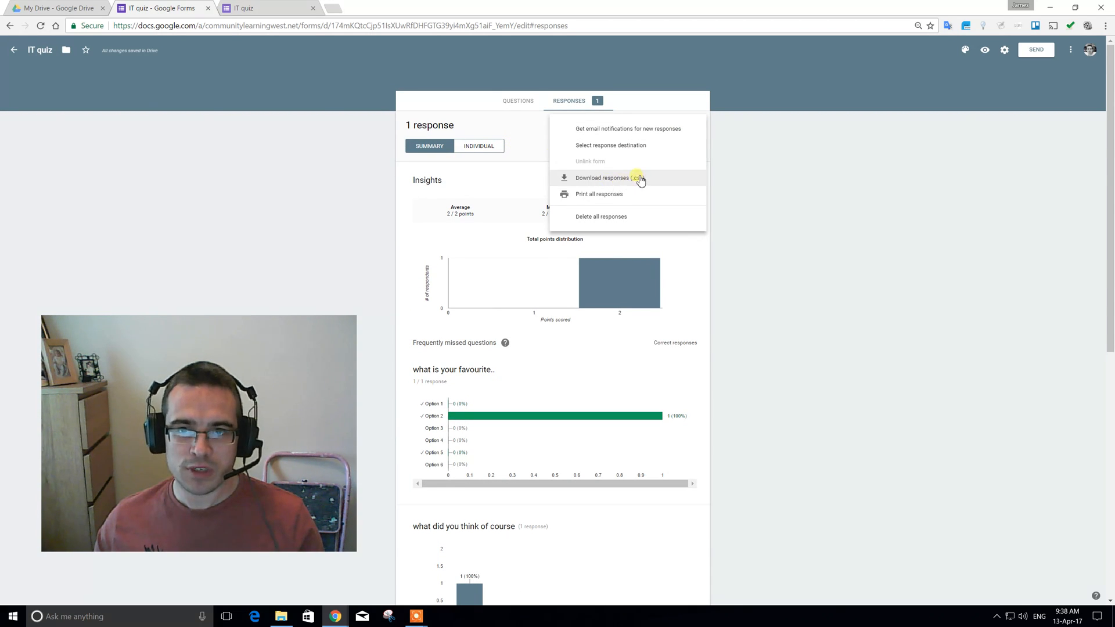
left_click(523, 141)
left_click(480, 148)
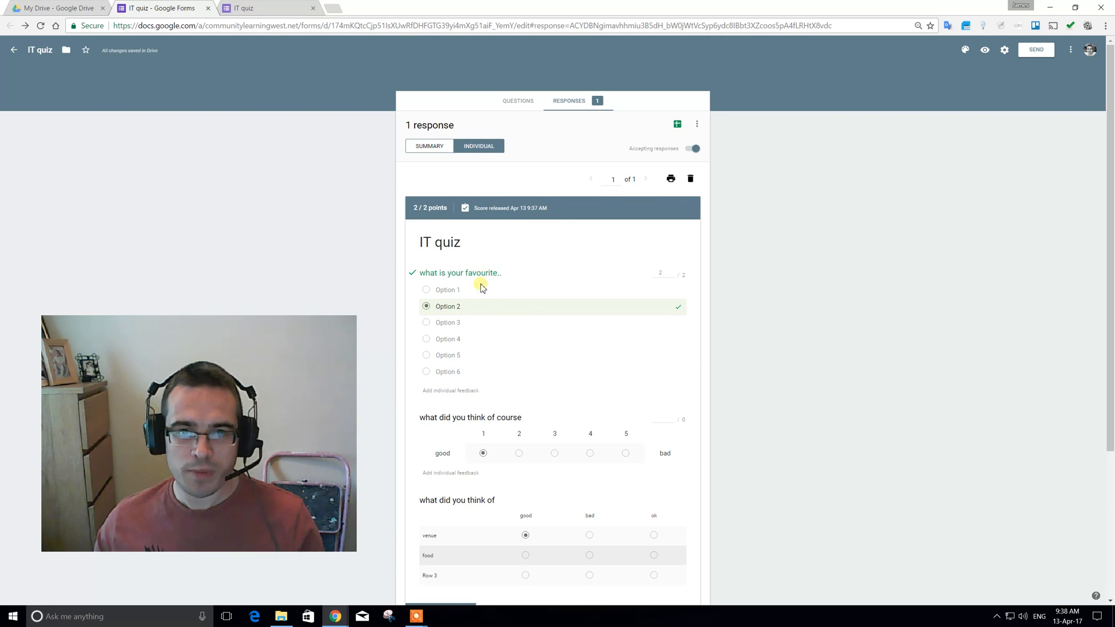
Step: Try turning off response collection for the form and switch it back on
left_click(693, 148)
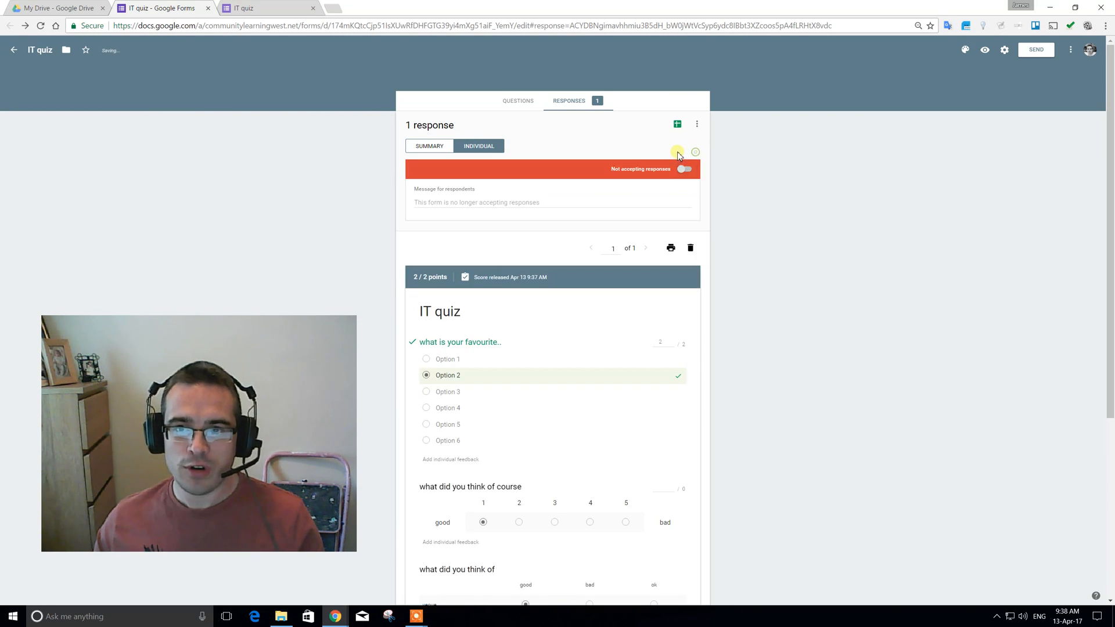
left_click(687, 167)
left_click(693, 148)
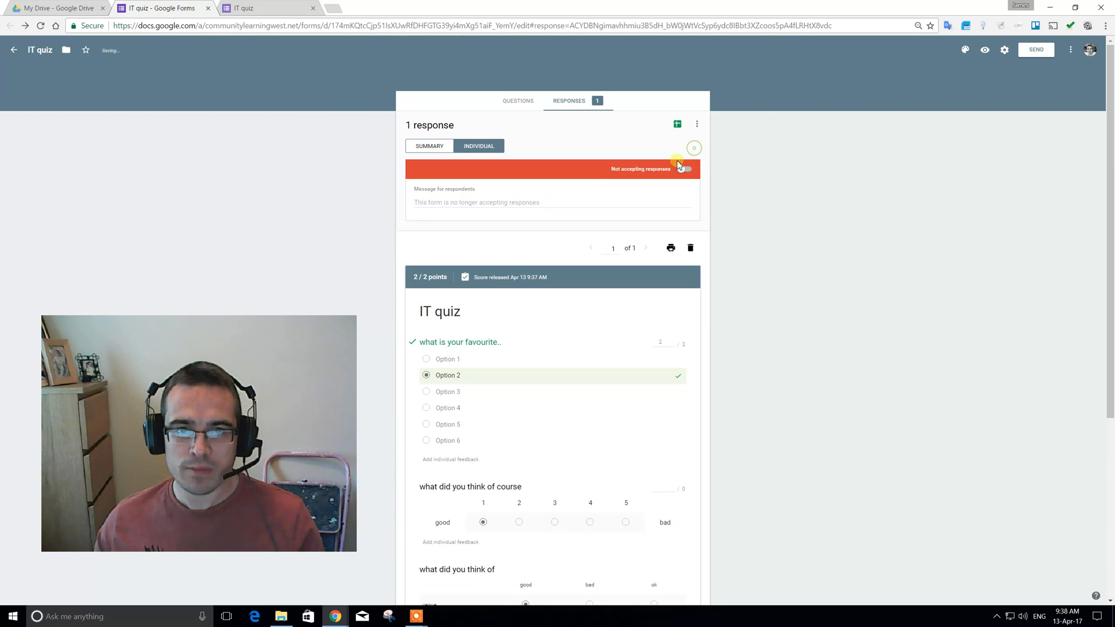
left_click(685, 169)
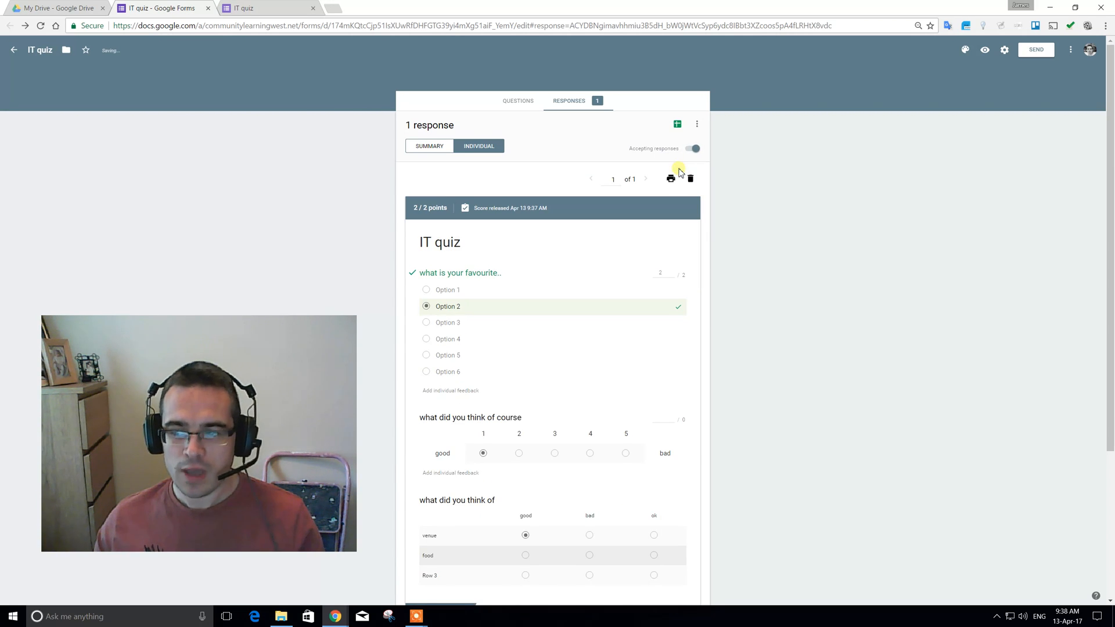
Step: Create a new spreadsheet named "IT quiz (Responses)" as the destination for the form's responses
left_click(677, 125)
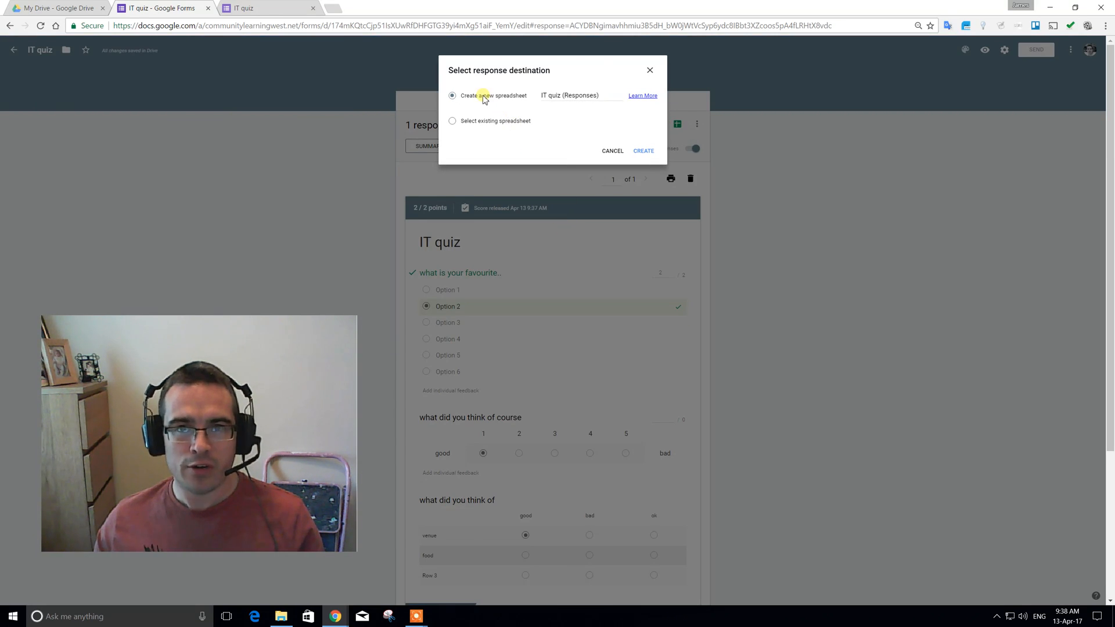
left_click(642, 152)
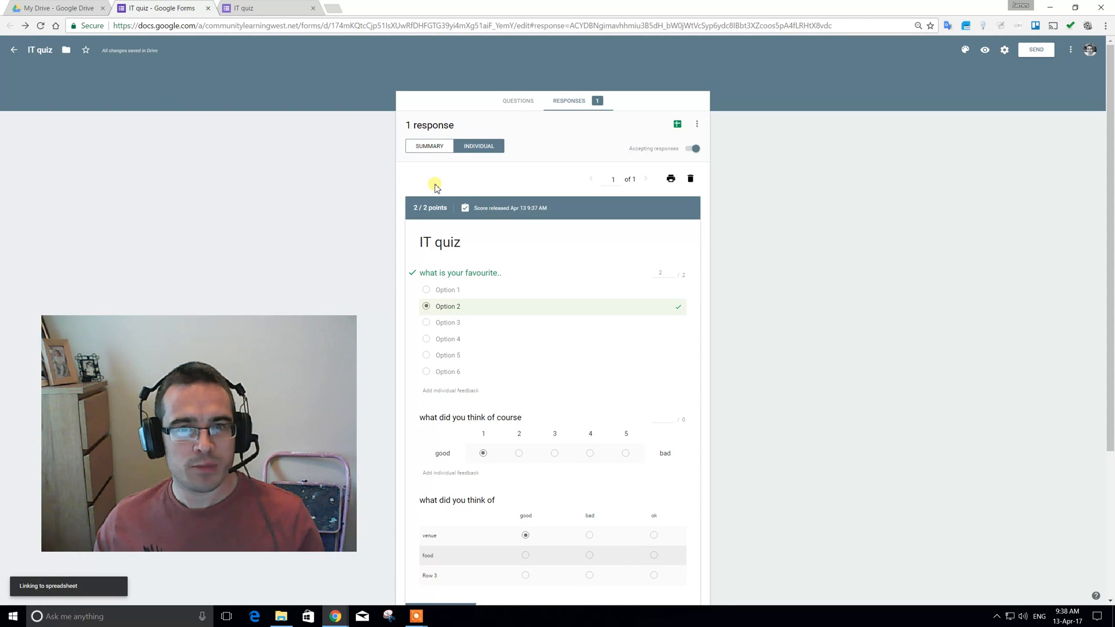